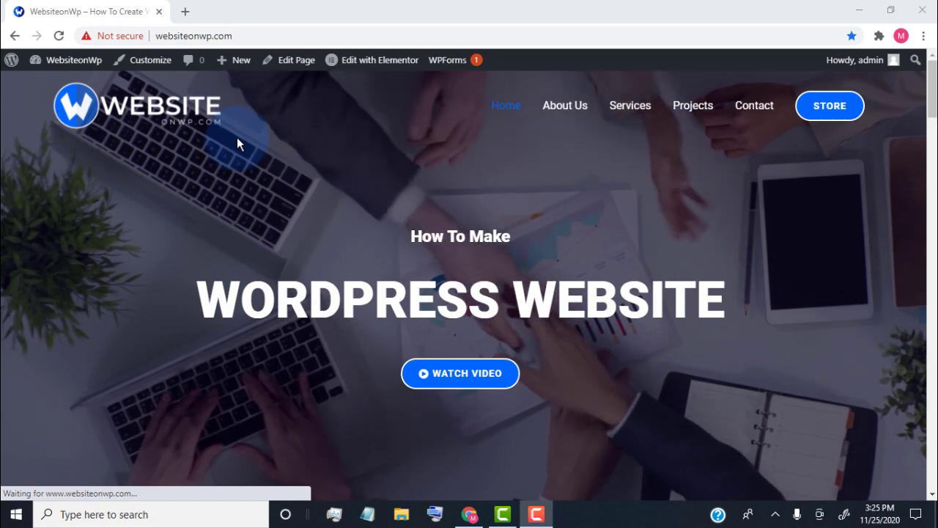
Step: Search the web for cloudflare in a new browser tab and open the sign-up page of the Cloudflare site
click(185, 12)
text(cloudflare)
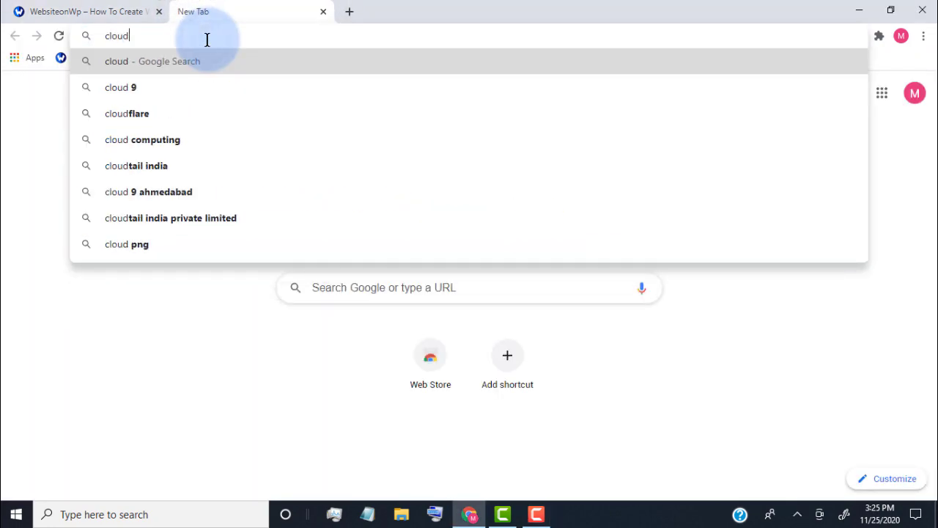
key(Return)
click(230, 188)
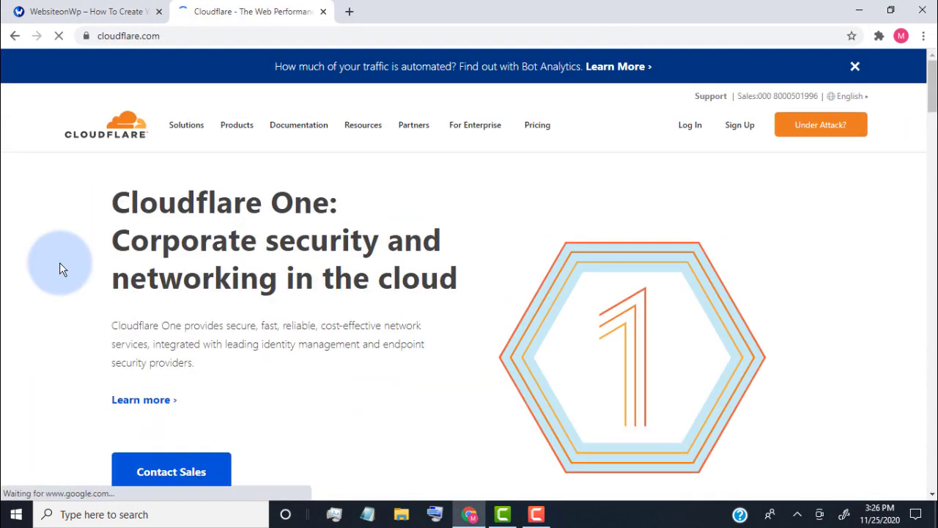
click(739, 136)
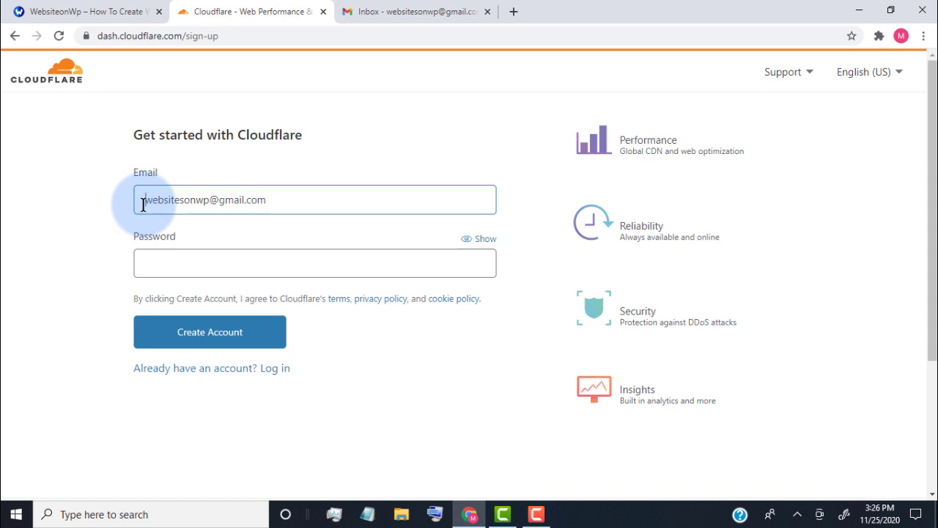
Step: Enter the account password on the Cloudflare sign-up form and create the account
click(160, 267)
text(a)
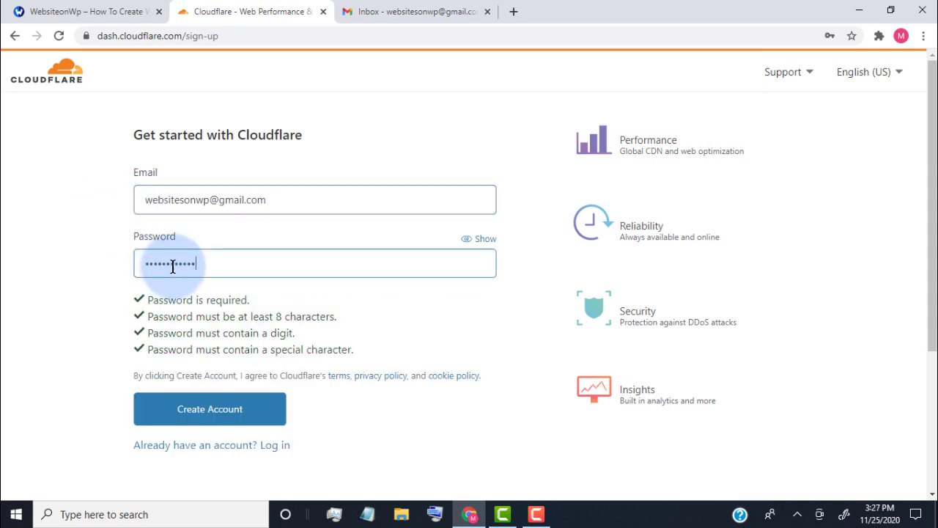
click(206, 412)
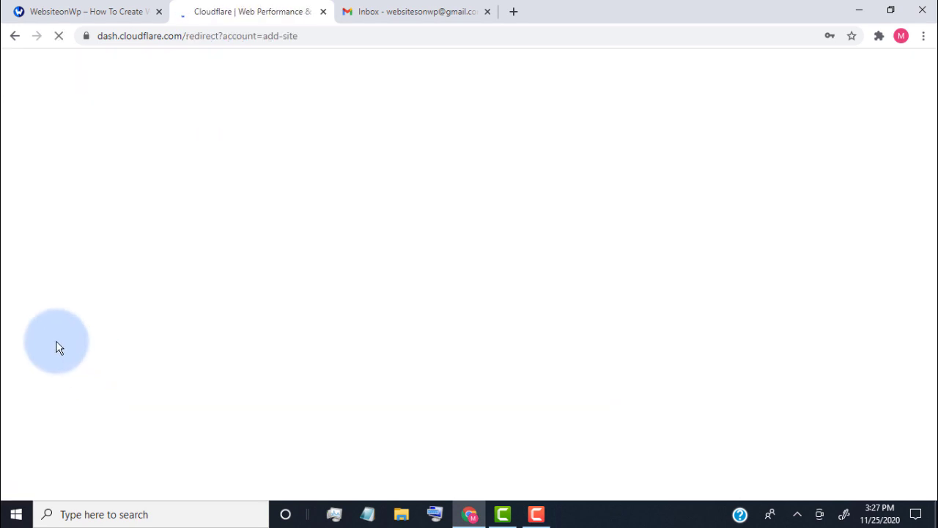
click(711, 297)
Step: Add the site websiteonwp.com to the Cloudflare account
click(225, 235)
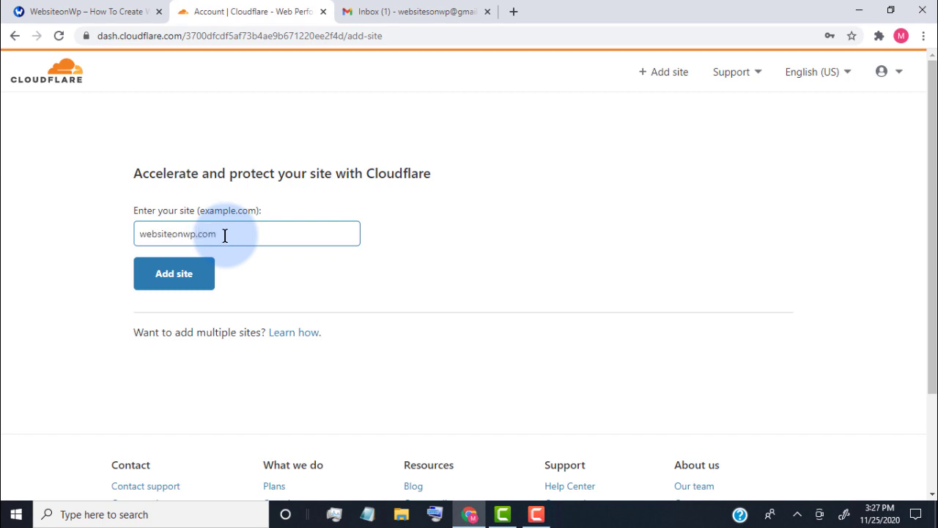
text(websiteonwp.com)
click(180, 276)
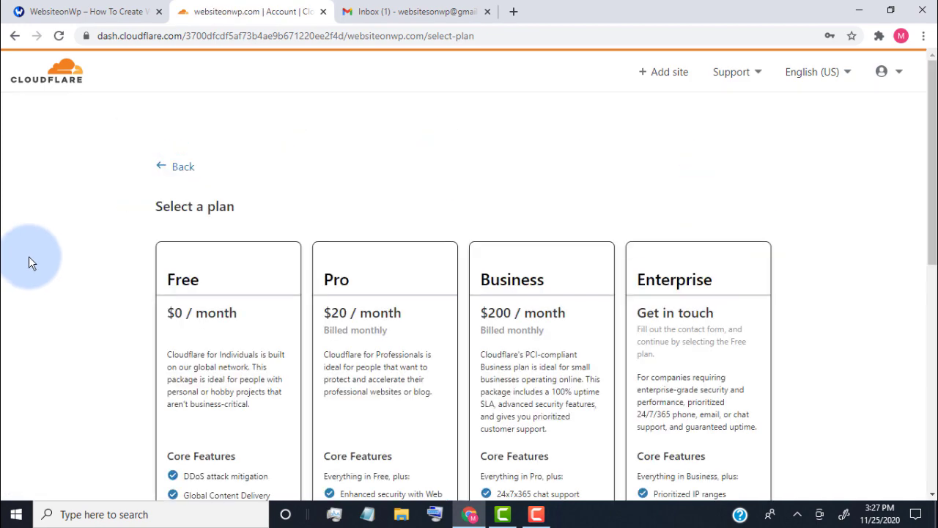
Step: Choose the Free plan at $0 per month for the site and continue
scroll(28, 260, down, 2)
click(245, 193)
scroll(77, 210, down, 3)
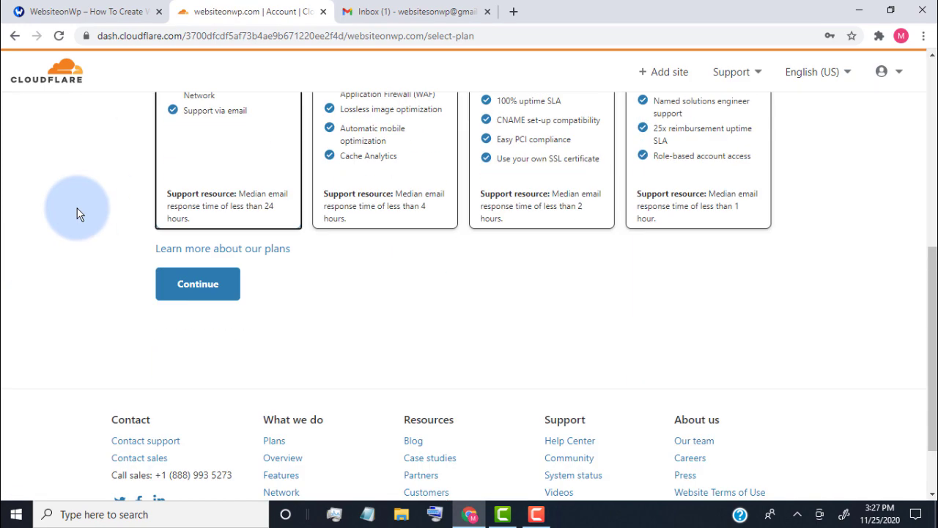
click(195, 292)
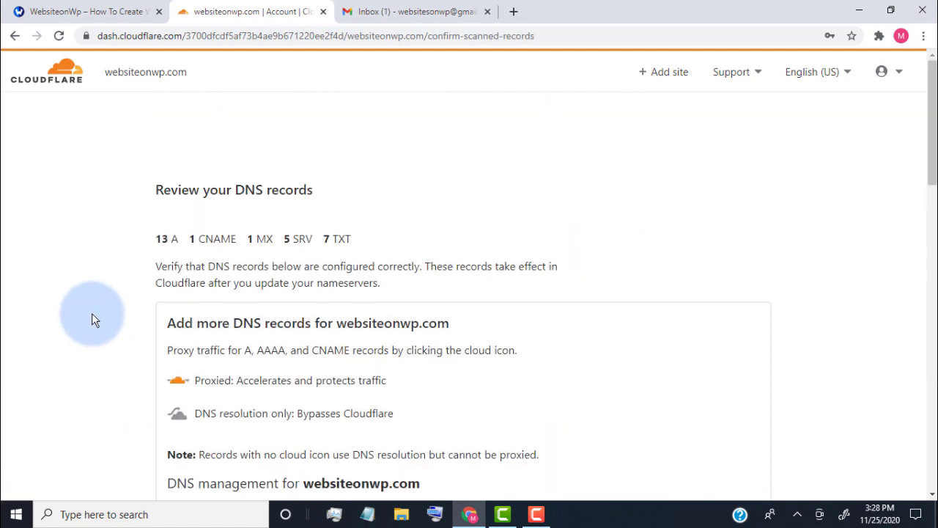
Step: Review and accept the scanned DNS records, and bring Cloudflare's two replacement nameservers into view
scroll(99, 296, down, 2)
scroll(80, 337, down, 9)
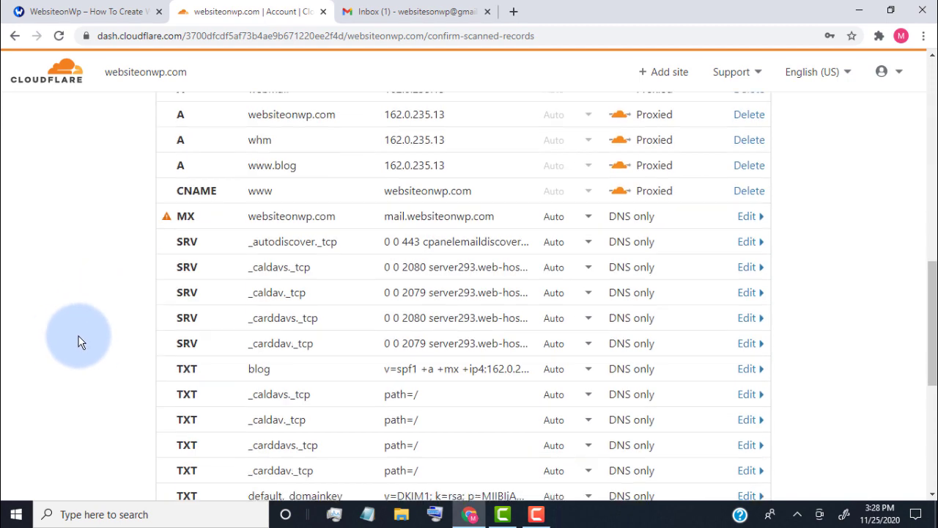
click(200, 344)
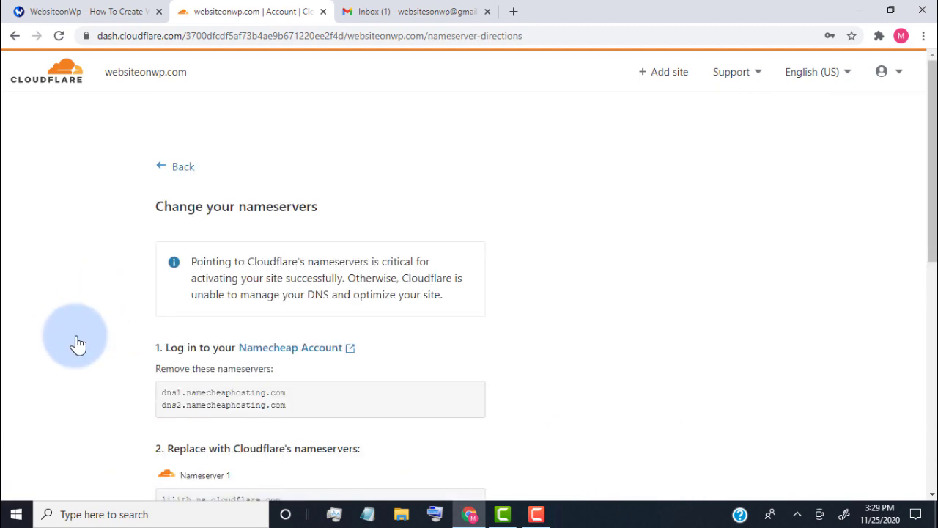
scroll(77, 343, down, 2)
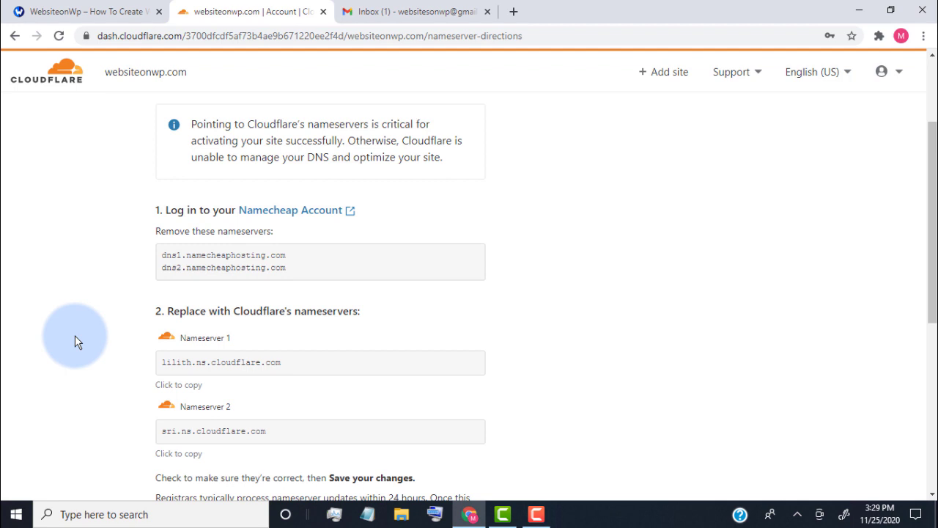
click(932, 495)
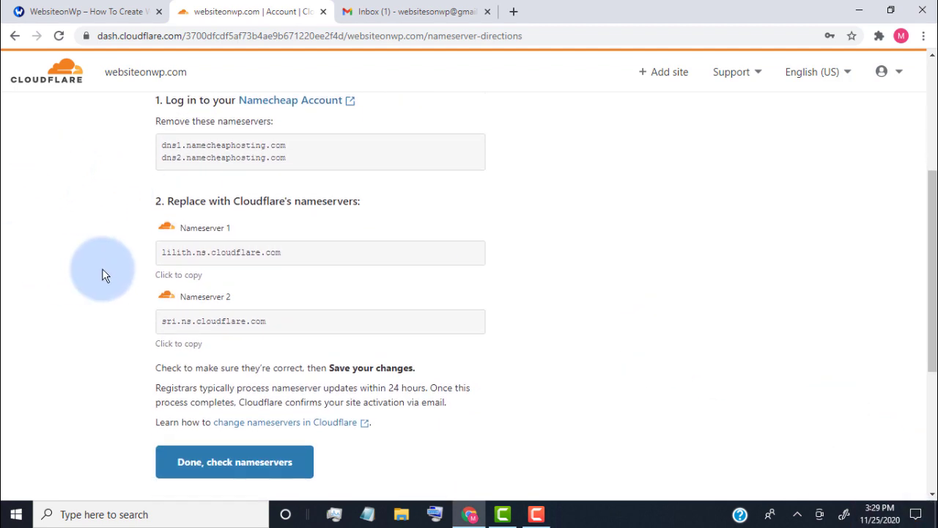
Step: Search for namecheap in a new browser tab and open the Namecheap website
key(ctrl+t)
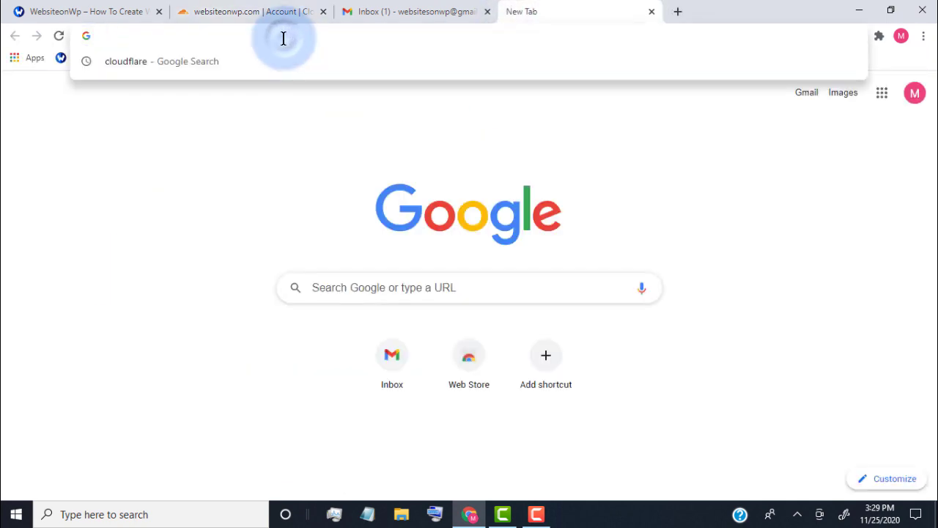
text(namecheap)
key(Return)
click(212, 194)
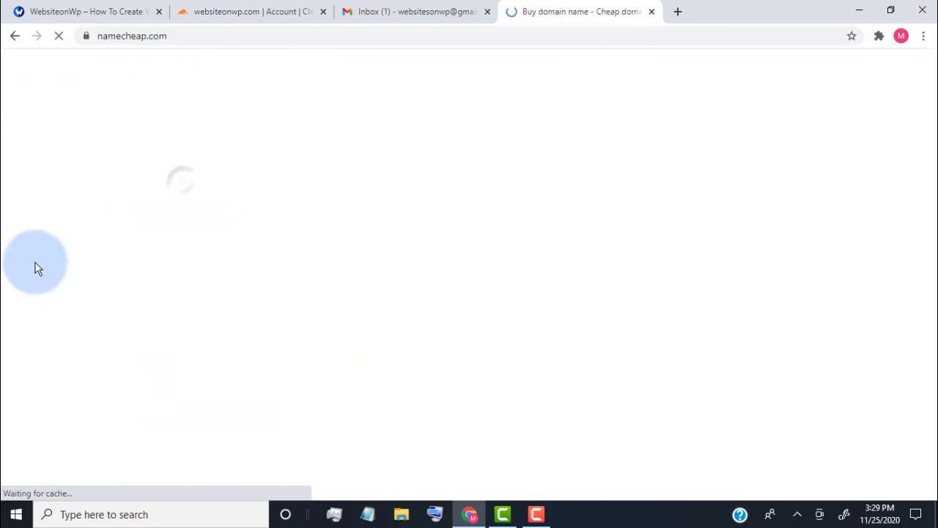
Step: Go to the Namecheap account's domain overview and open the management page of websiteonwp.com
click(145, 66)
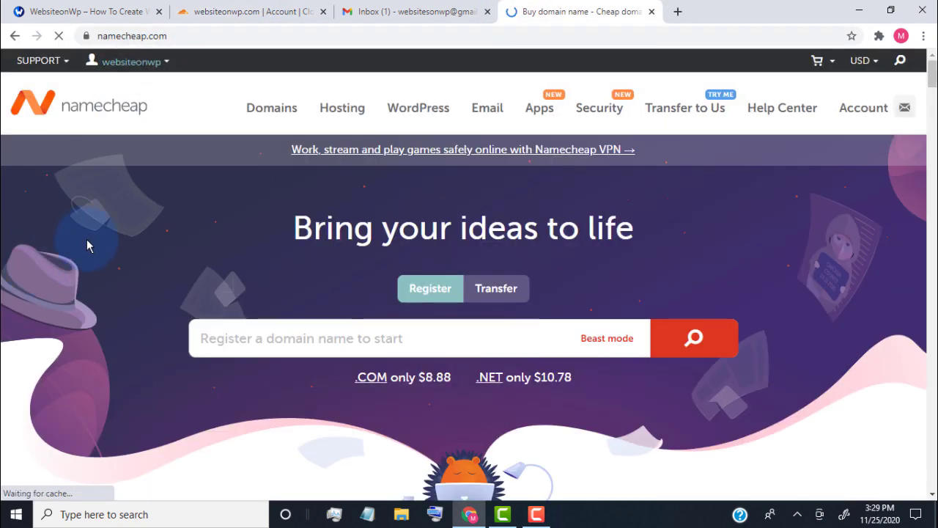
scroll(109, 245, down, 1)
click(686, 396)
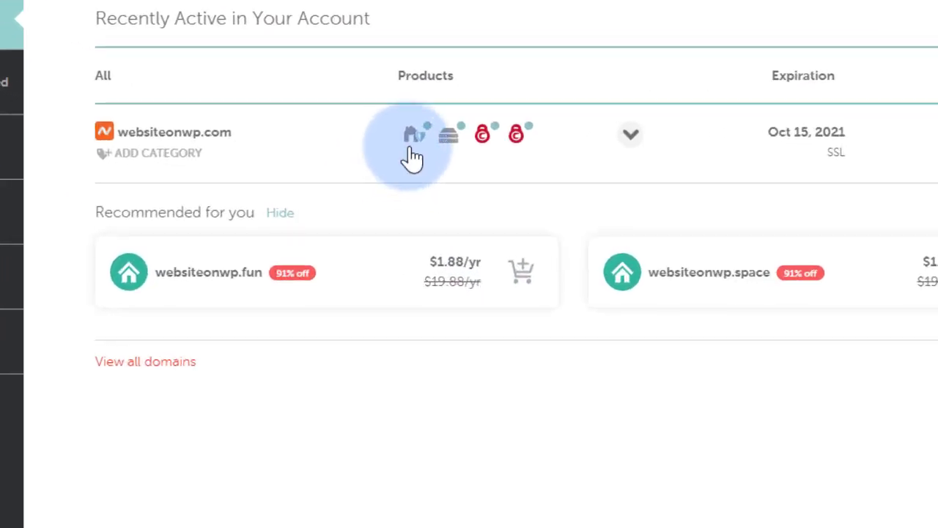
mouse_move(409, 162)
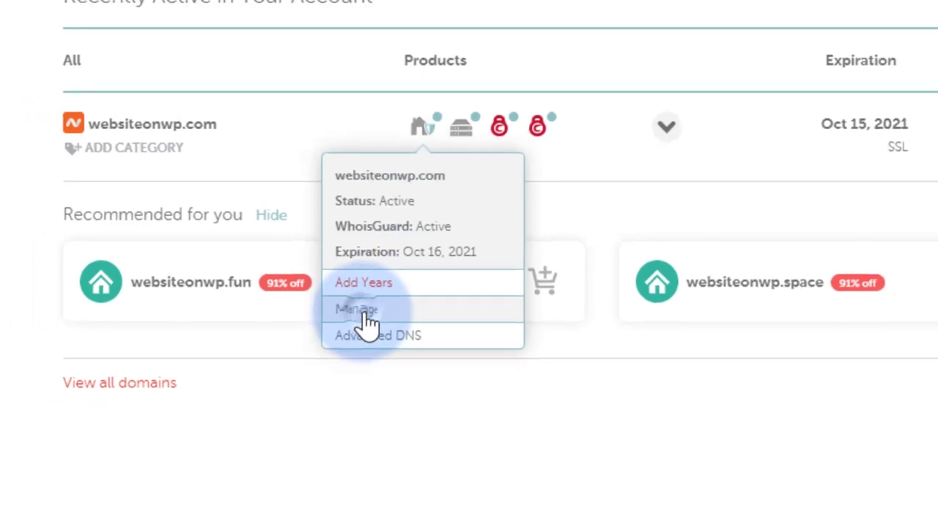
click(367, 312)
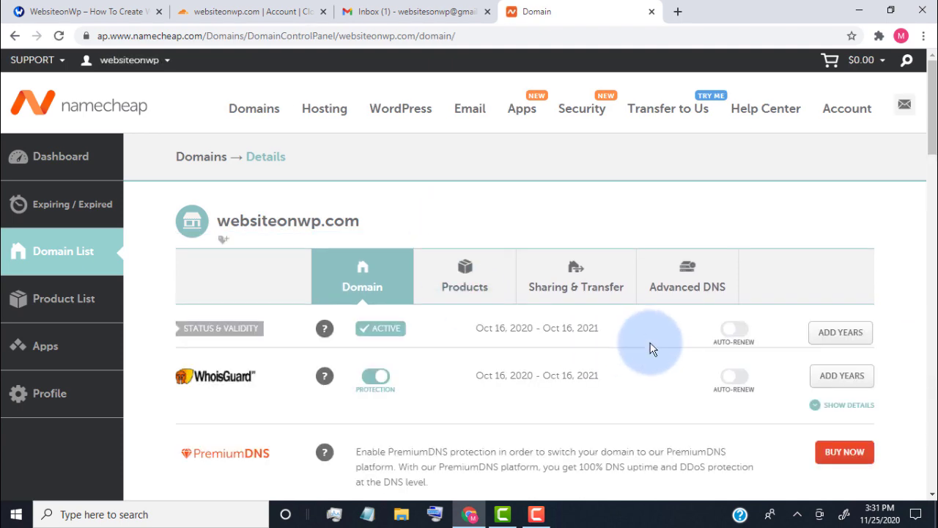
Step: Set the domain's nameserver type to Custom DNS
scroll(650, 346, down, 3)
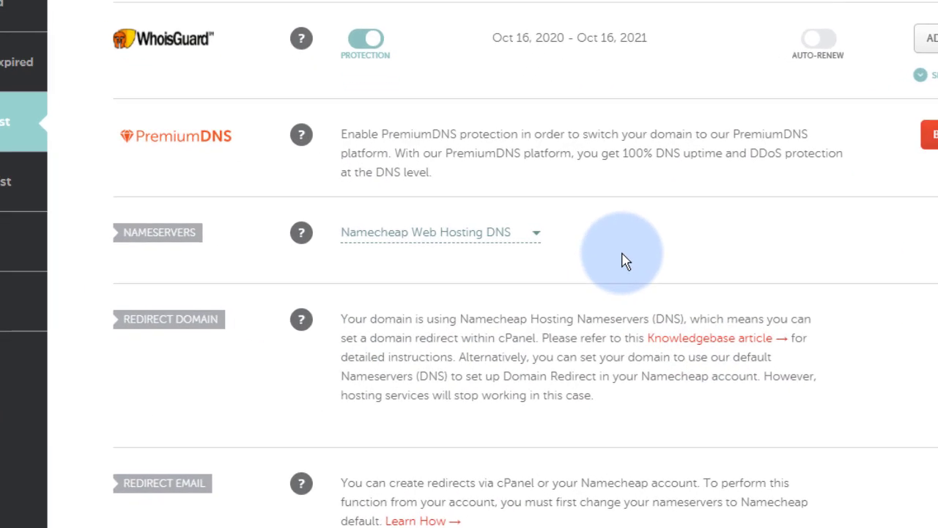
scroll(621, 261, up, 2)
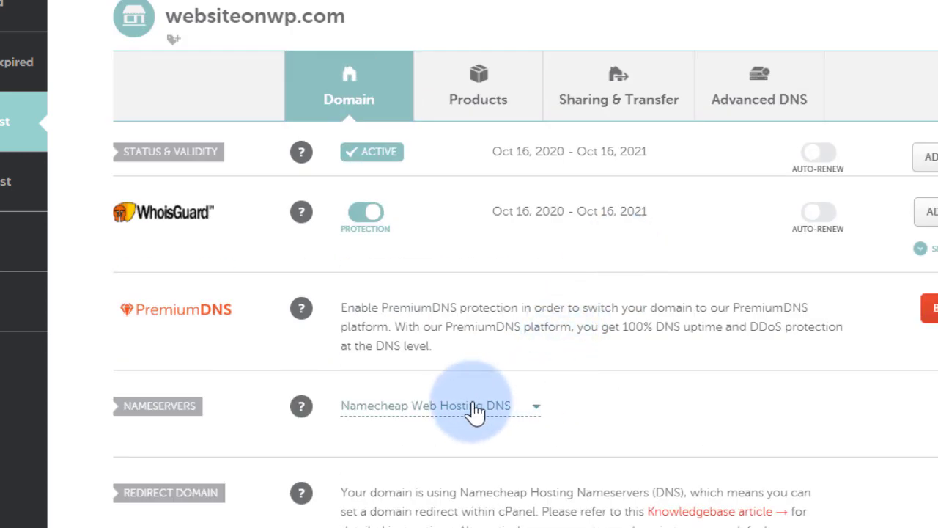
click(503, 408)
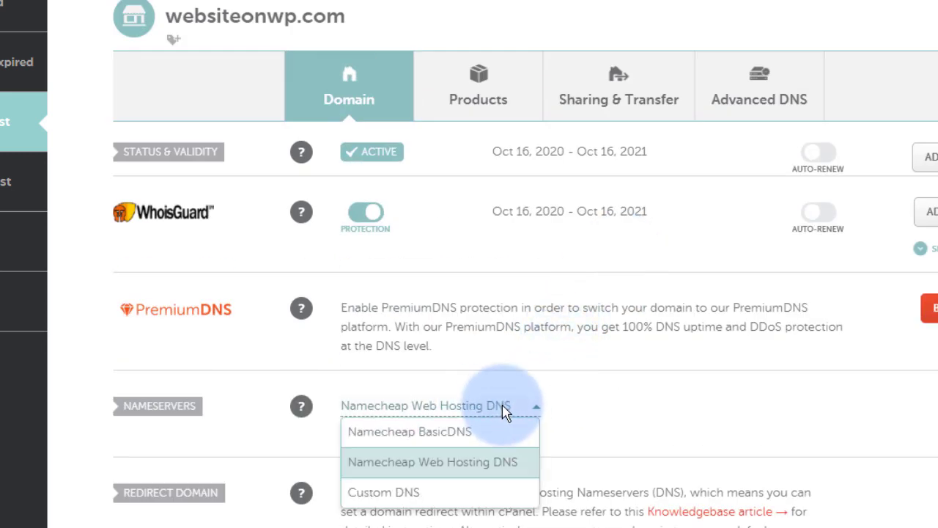
click(457, 503)
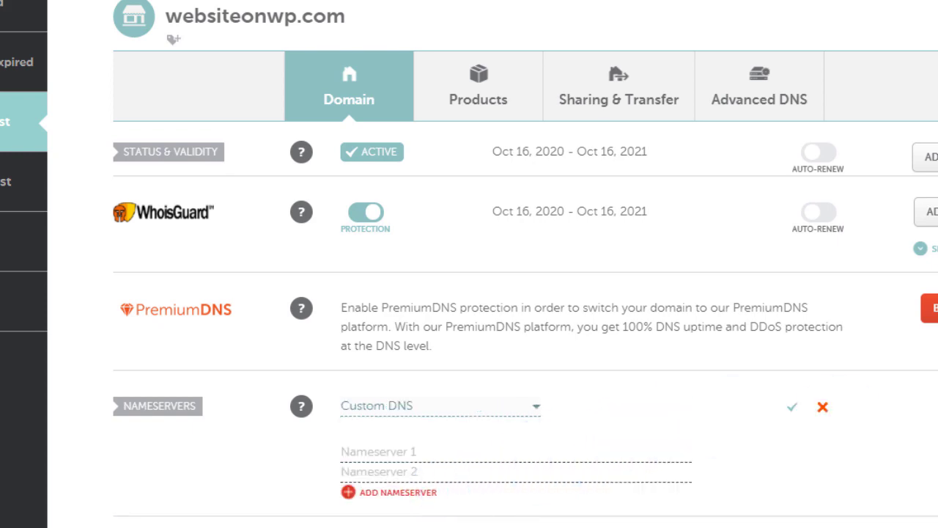
scroll(526, 293, down, 1)
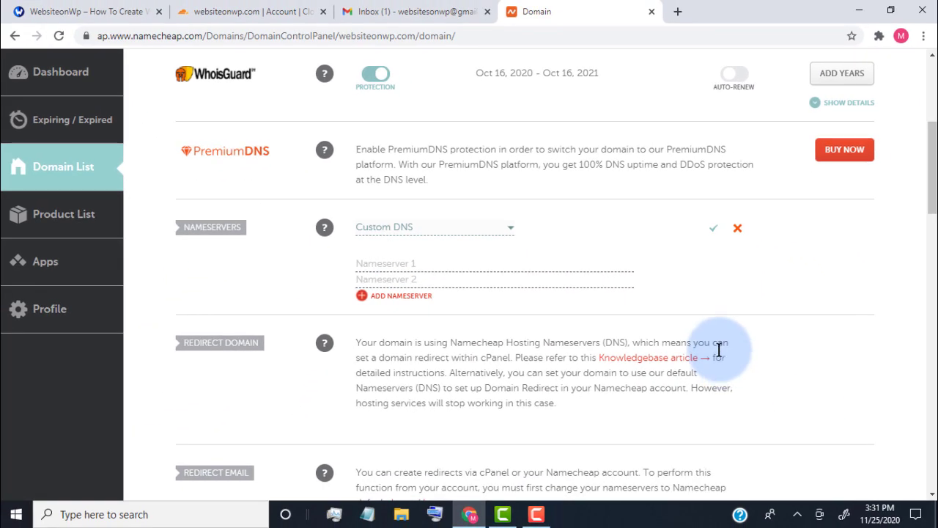
Step: Copy lilith.ns.cloudflare.com from Cloudflare and paste it as Nameserver 1 of the Namecheap domain
click(249, 11)
click(168, 246)
click(541, 11)
right_click(375, 265)
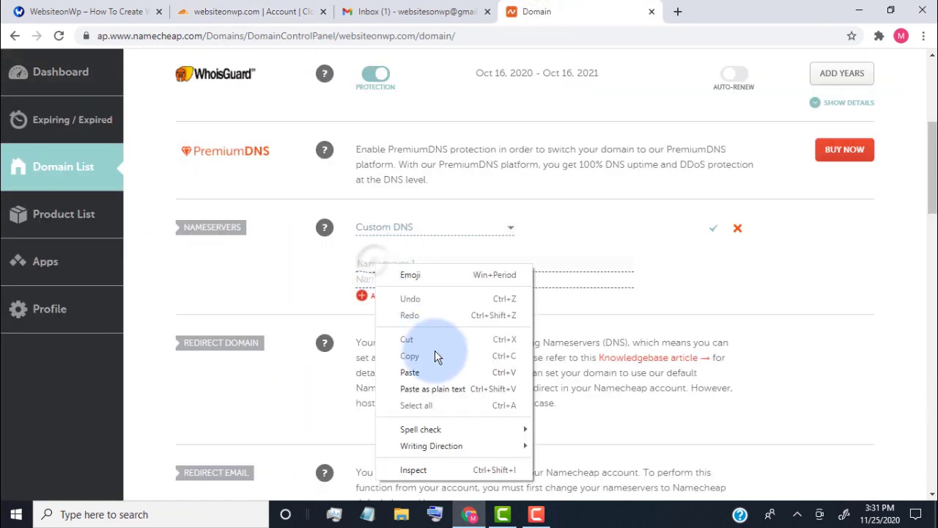
click(409, 372)
Step: Copy sri.ns.cloudflare.com from Cloudflare, paste it as Nameserver 2 in Namecheap, and save the nameserver change
click(249, 11)
click(165, 321)
click(165, 321)
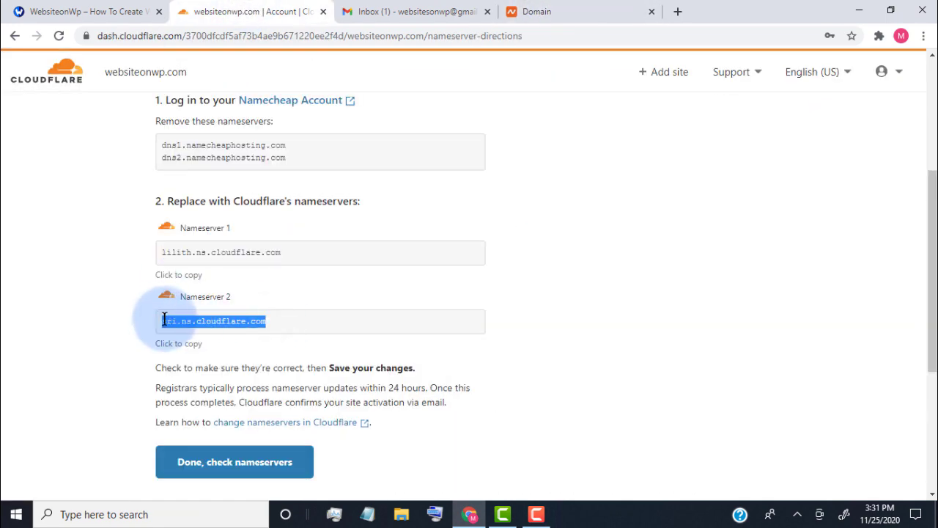
click(540, 11)
right_click(359, 284)
click(428, 384)
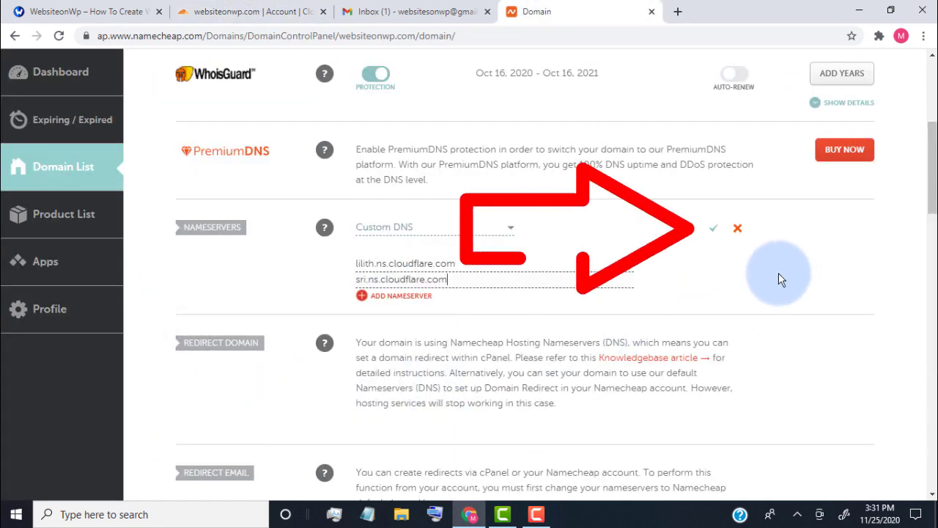
click(715, 231)
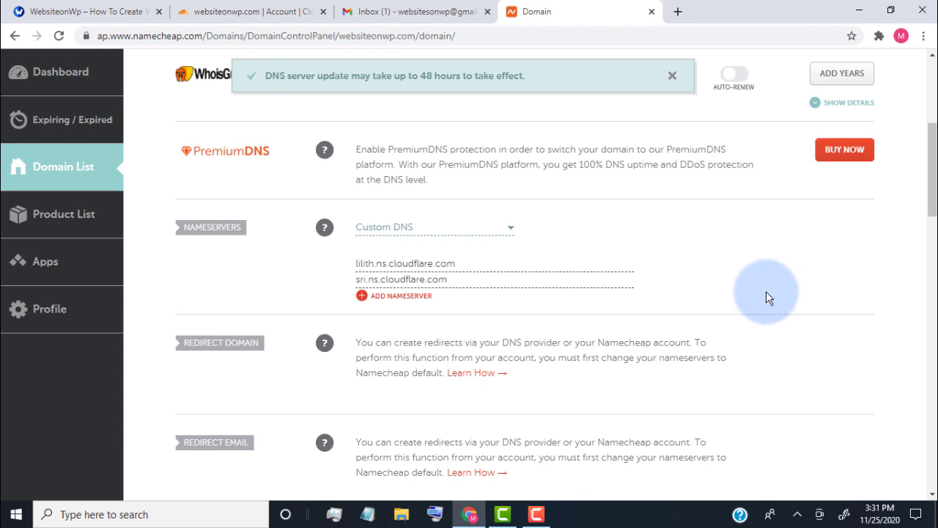
Step: Return to Cloudflare, confirm that the nameservers are changed, and postpone the Quick Start Guide
click(234, 10)
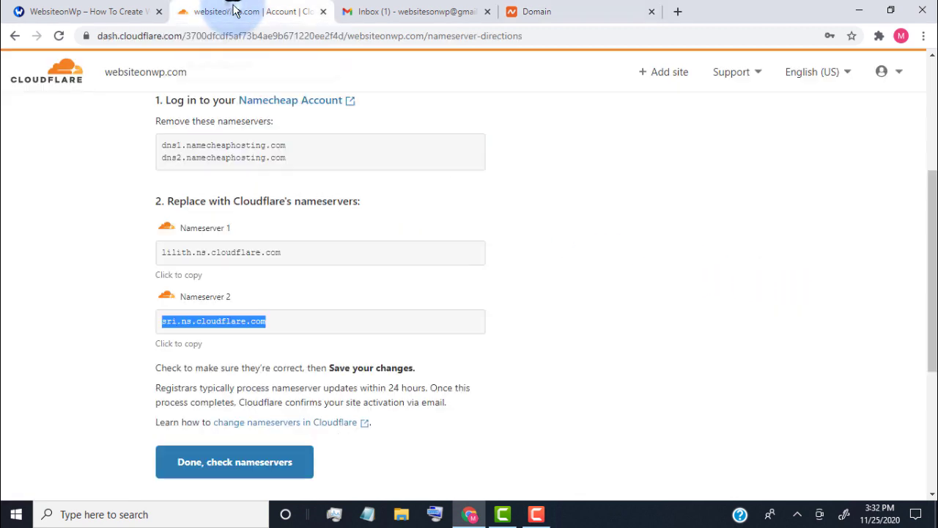
click(189, 472)
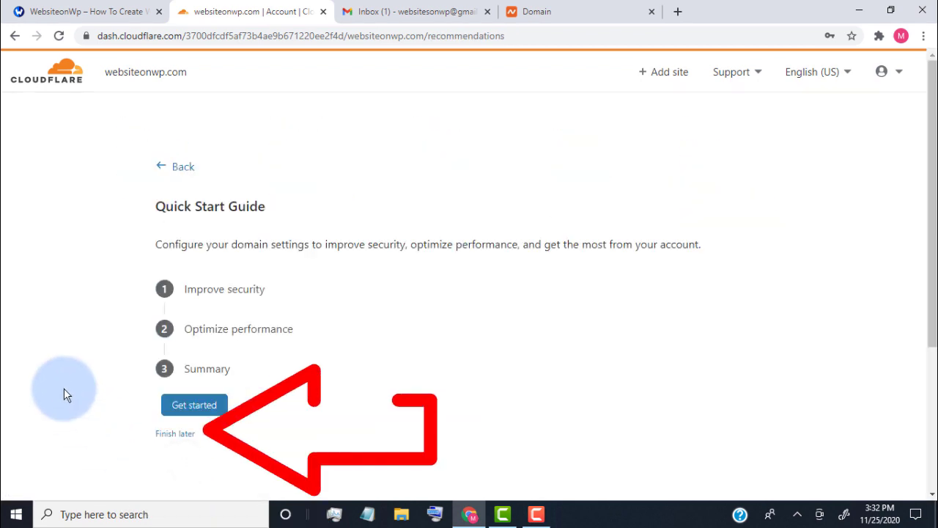
click(176, 433)
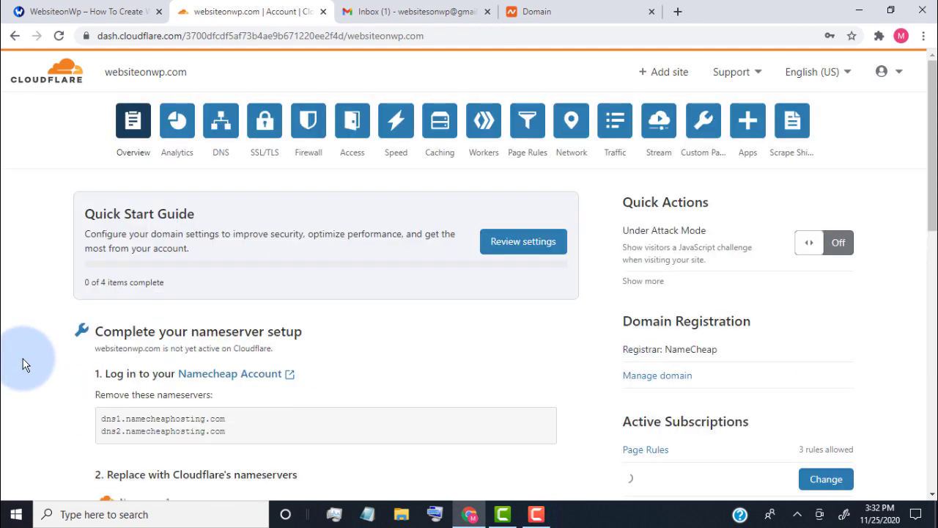
Step: Request an immediate nameserver re-check for websiteonwp.com from its overview page
scroll(23, 358, down, 4)
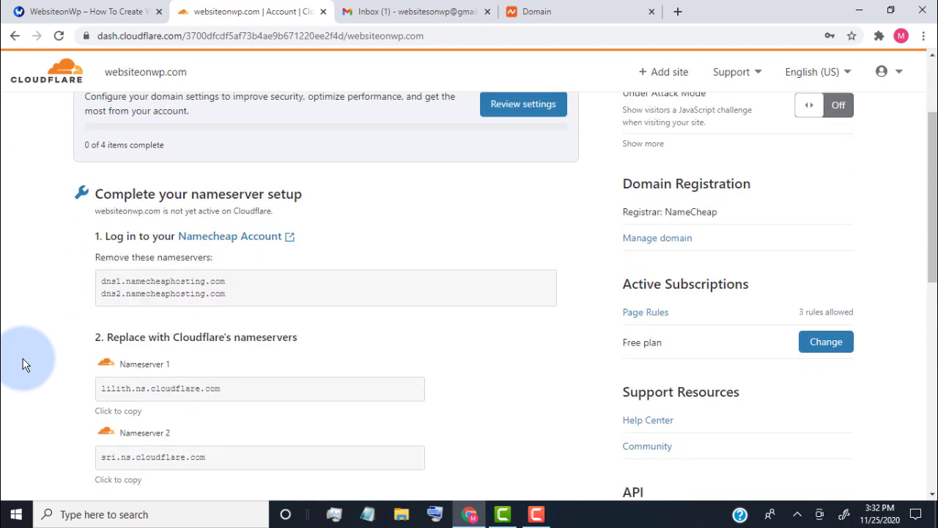
scroll(23, 358, down, 1)
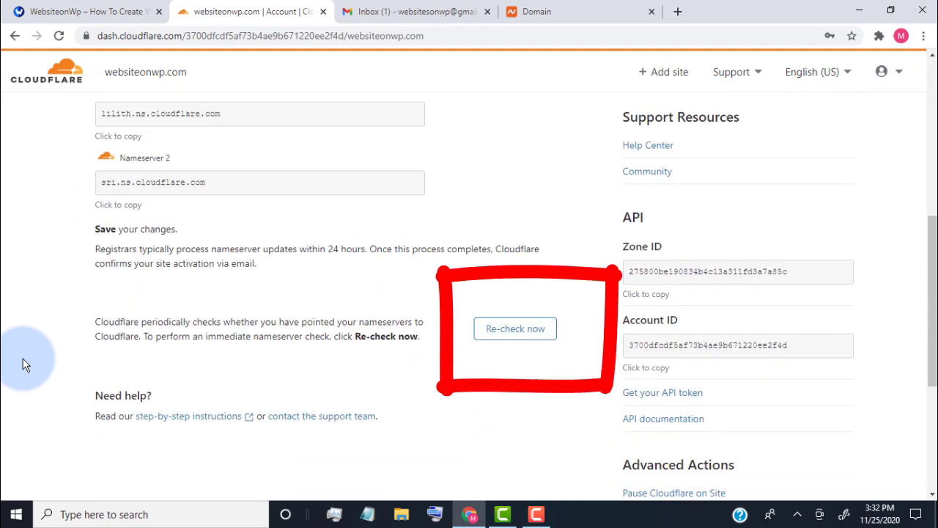
click(496, 338)
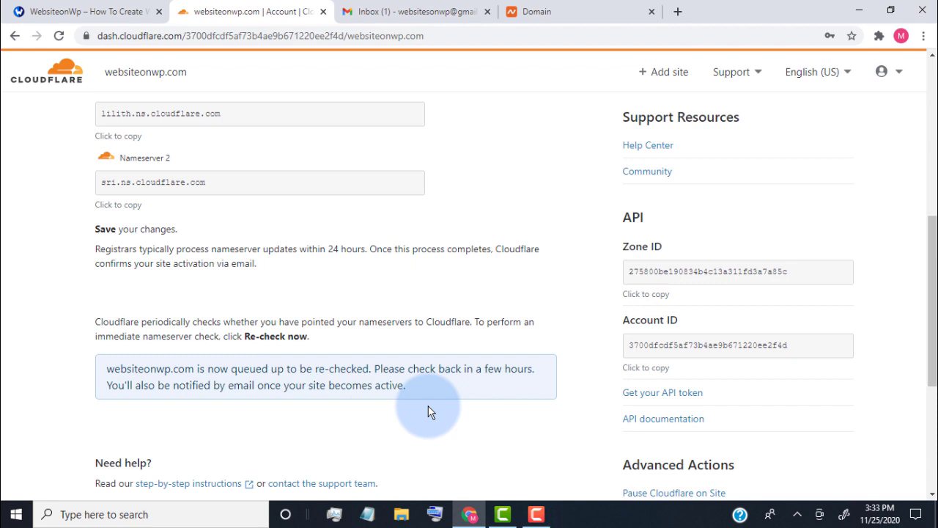
Step: Switch to Gmail, verify the account email through the link in Cloudflare's verification message, and continue to the Cloudflare dashboard
click(416, 12)
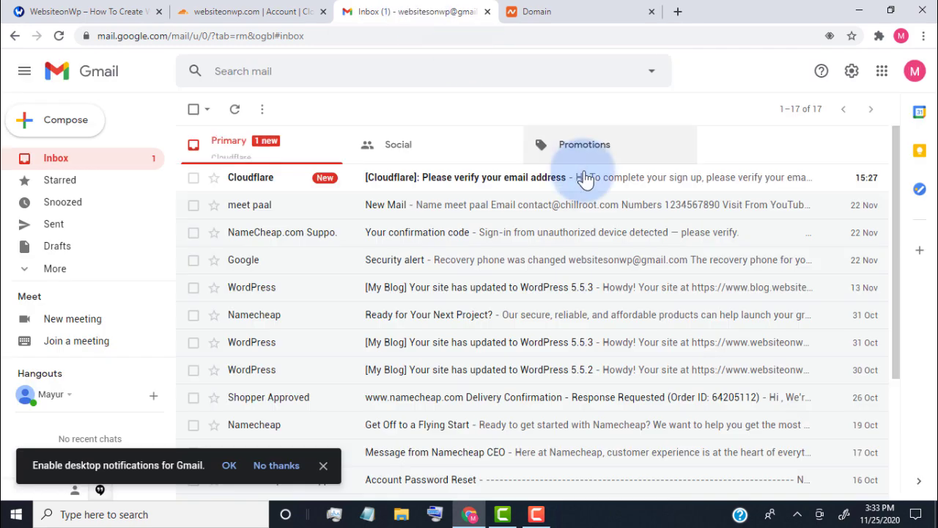
click(487, 187)
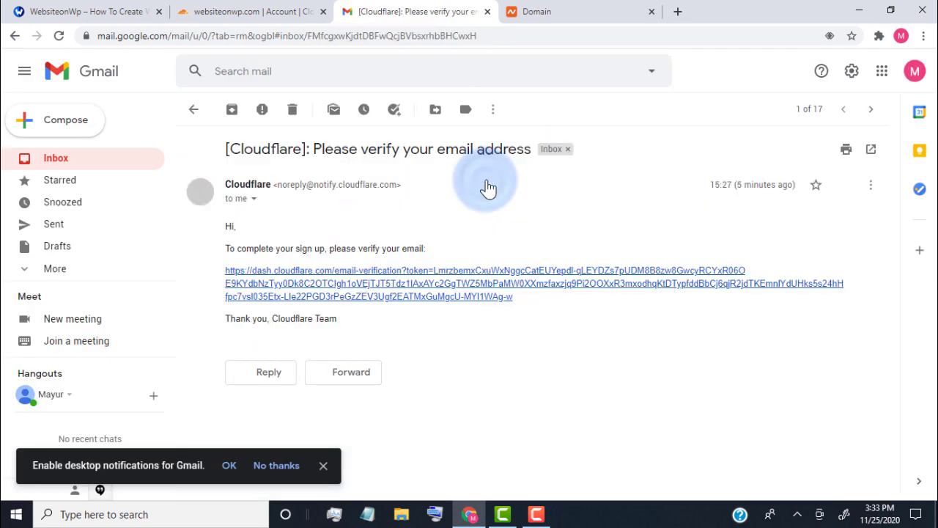
click(452, 291)
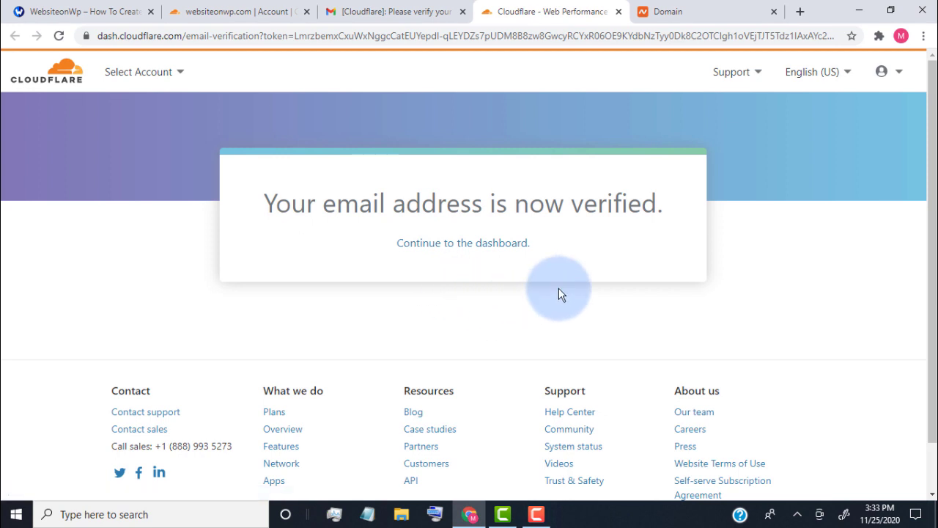
click(463, 244)
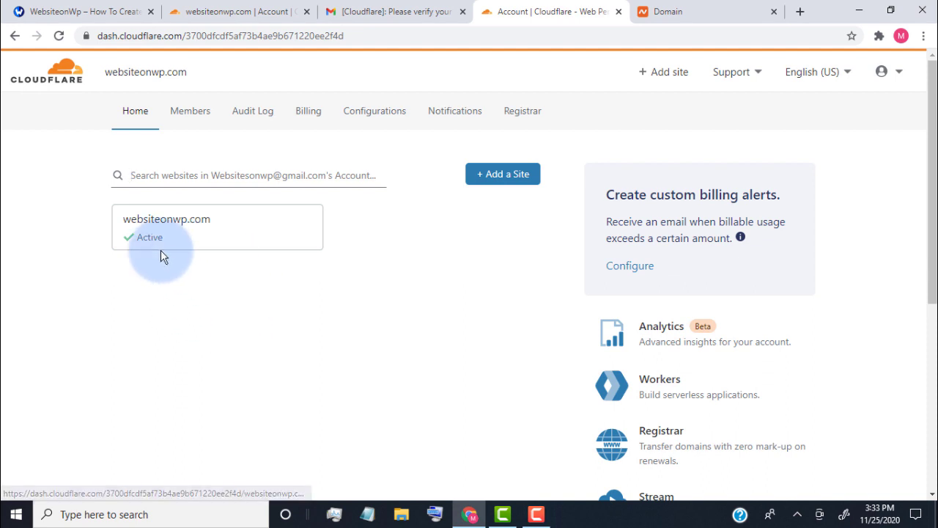
Step: Open the websiteonwp.com site and set its SSL/TLS encryption mode to Full (strict)
click(213, 236)
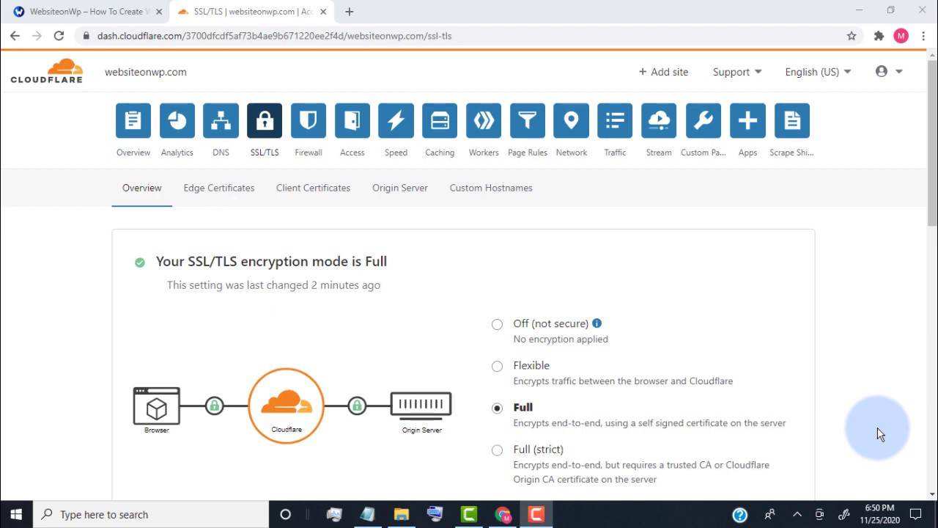
scroll(877, 427, down, 2)
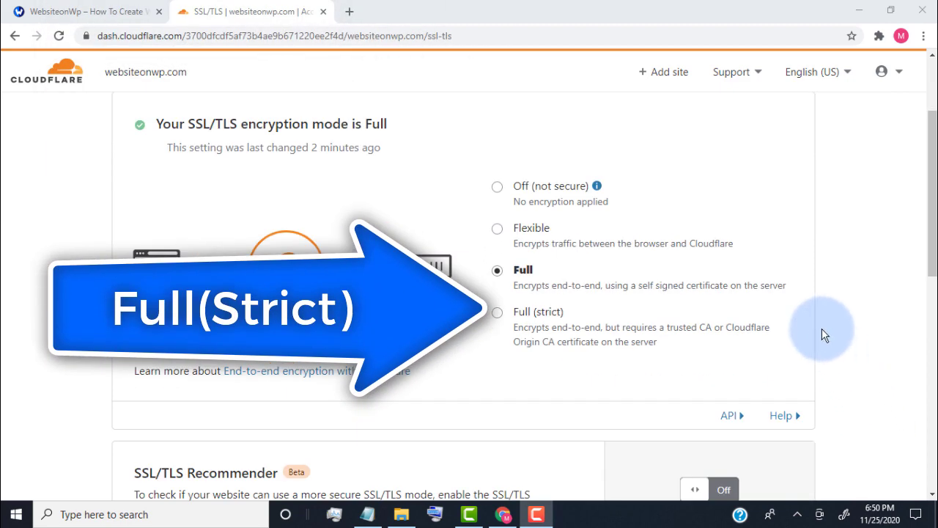
click(498, 321)
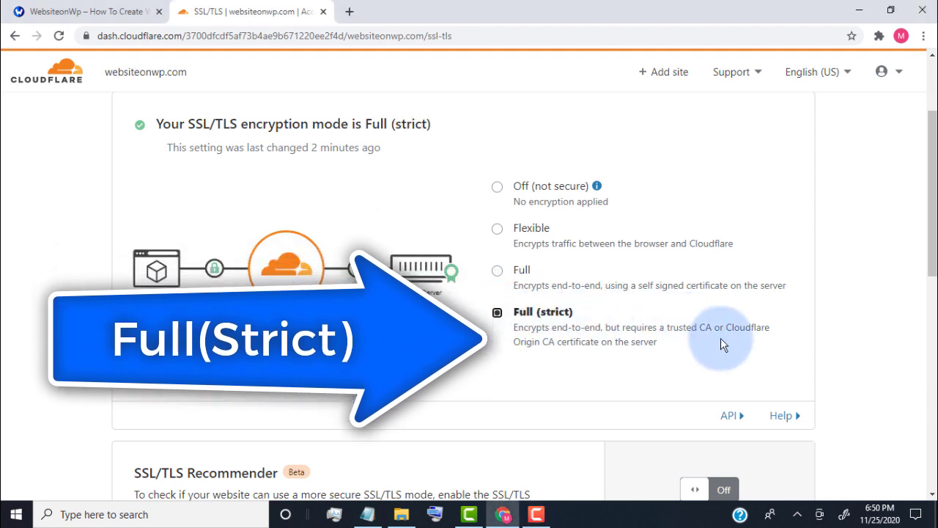
Step: Turn on Always Use HTTPS in the Edge Certificates settings
scroll(877, 345, up, 2)
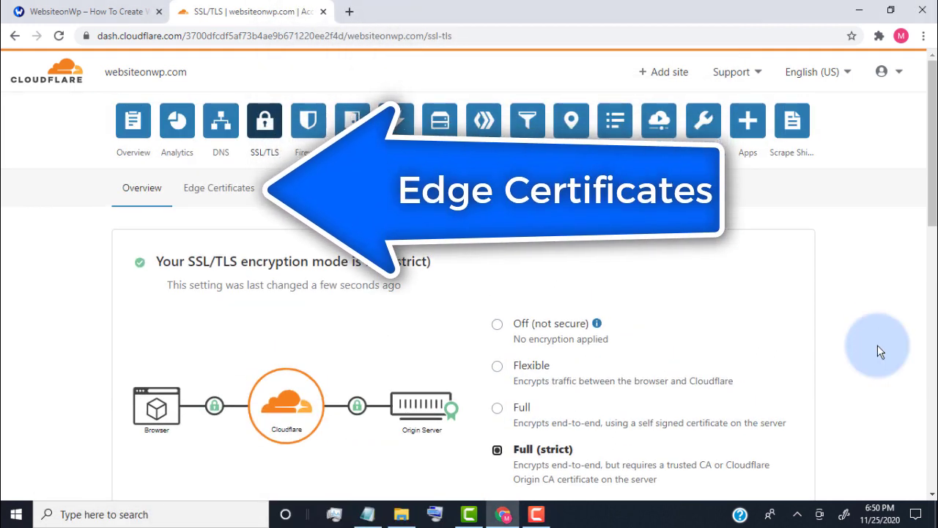
click(238, 198)
scroll(516, 316, down, 4)
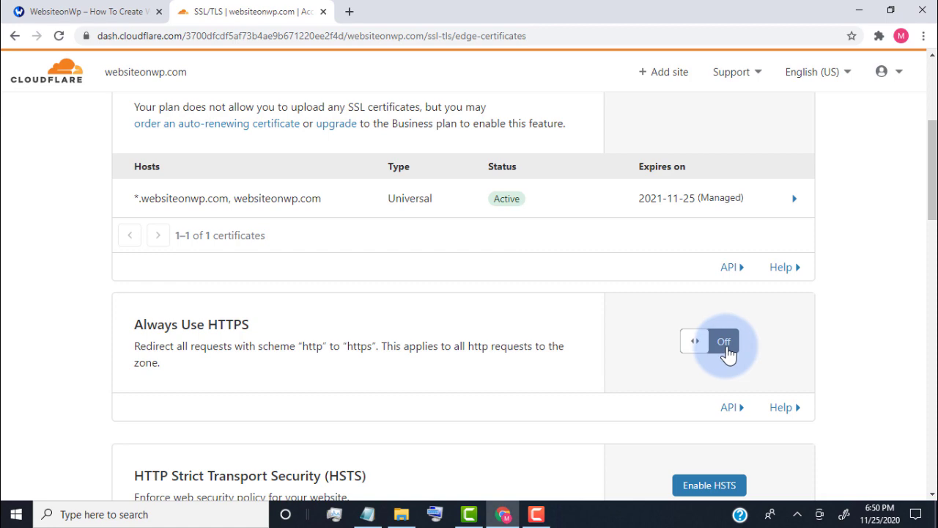
click(728, 354)
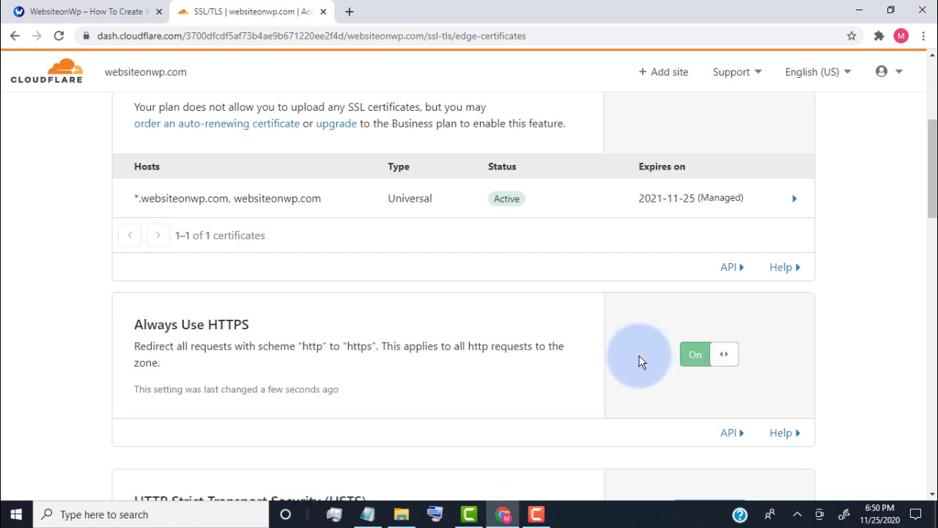
Step: Generate an origin server certificate for *.websiteonwp.com and websiteonwp.com with a Cloudflare-generated RSA private key and 15 years validity
scroll(639, 361, up, 5)
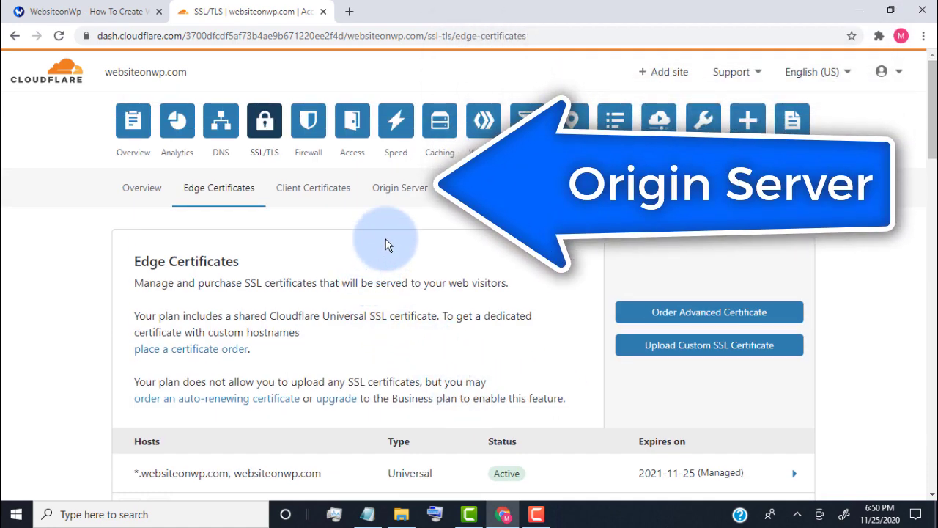
click(401, 190)
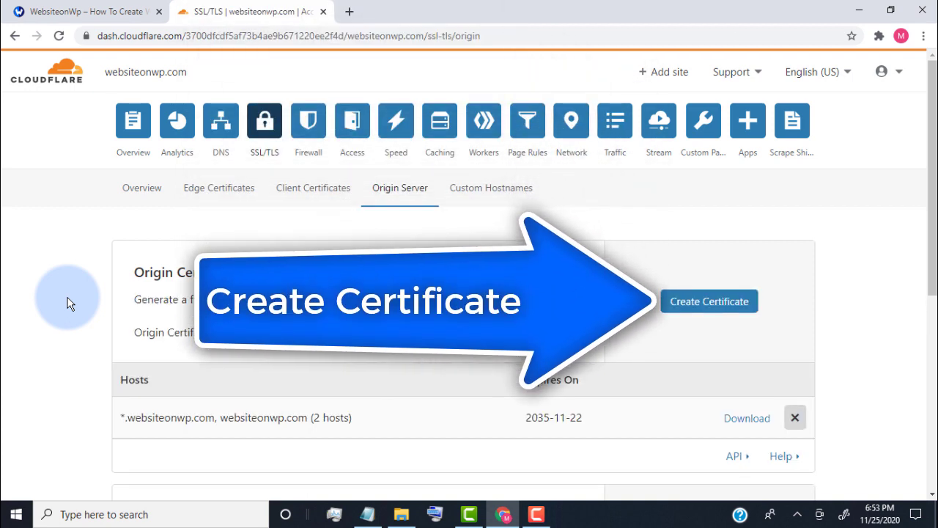
click(682, 302)
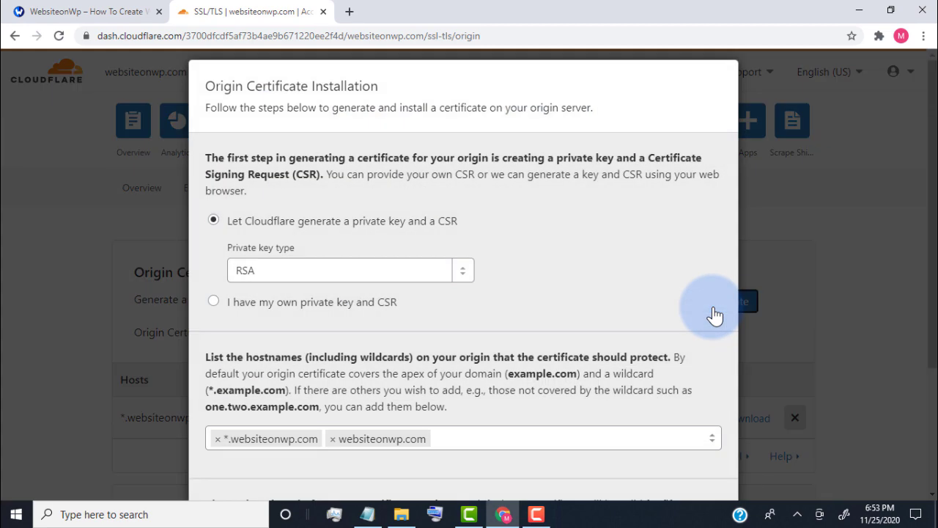
scroll(504, 311, down, 3)
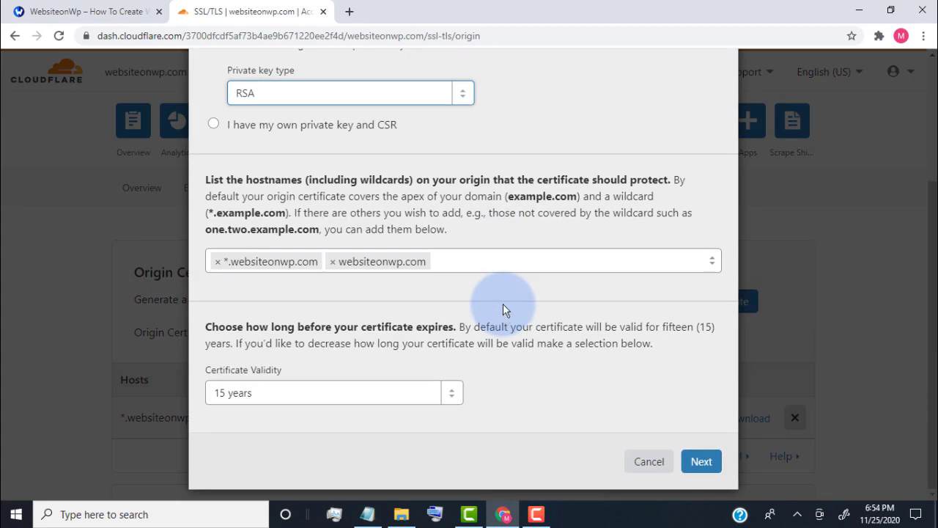
click(445, 396)
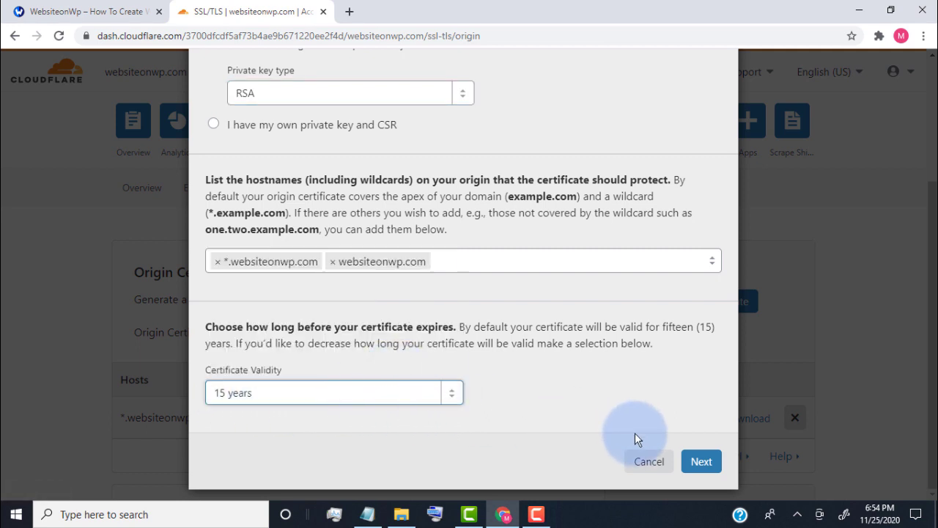
click(696, 461)
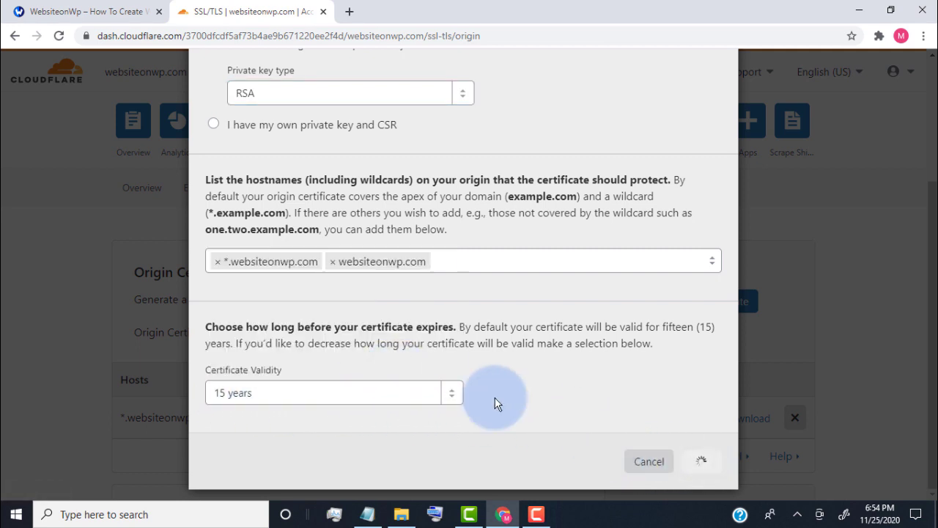
scroll(555, 356, down, 10)
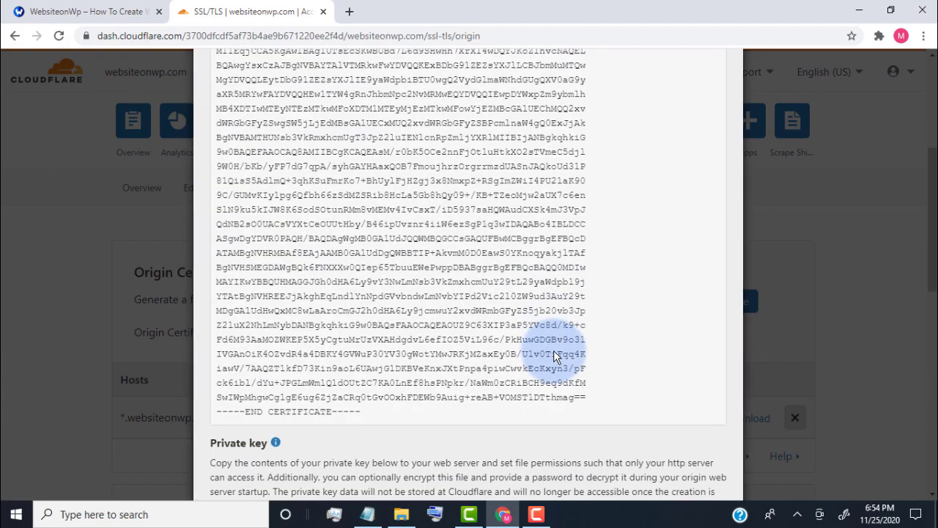
scroll(553, 352, down, 6)
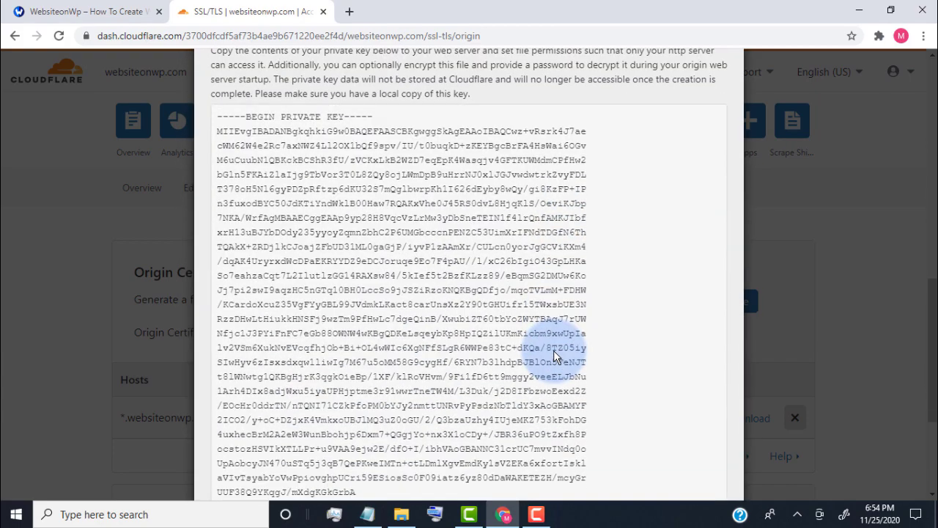
scroll(554, 351, down, 2)
scroll(554, 351, up, 15)
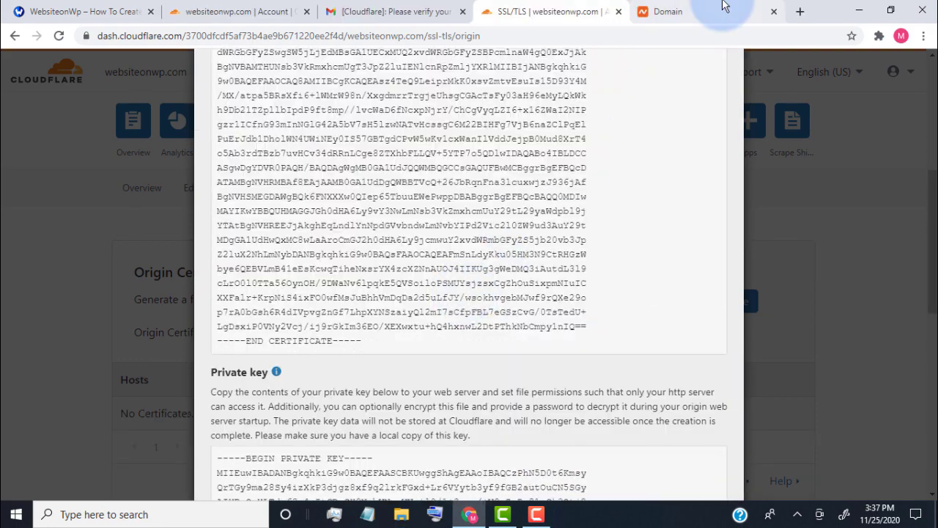
Step: Switch to Namecheap and open cPanel for the websiteonwp.com Stellar hosting from the account dashboard
click(722, 9)
click(267, 314)
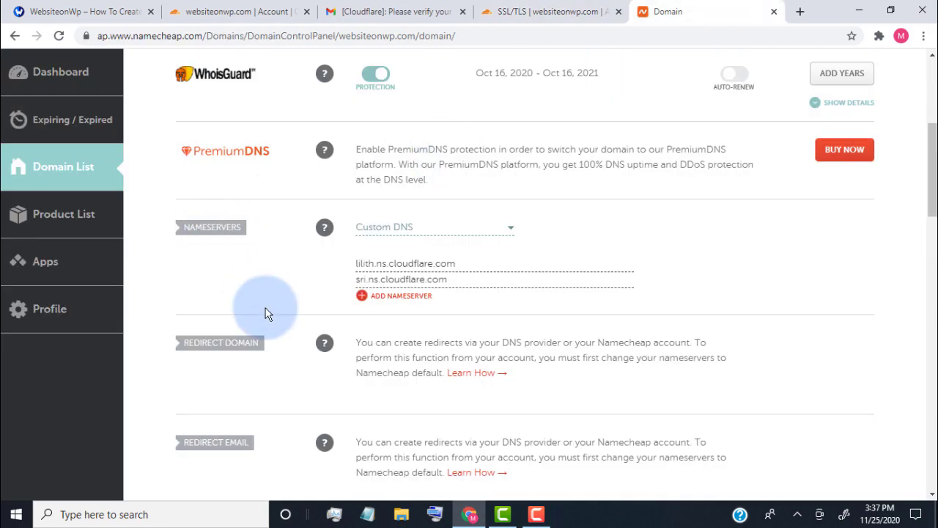
scroll(251, 307, up, 3)
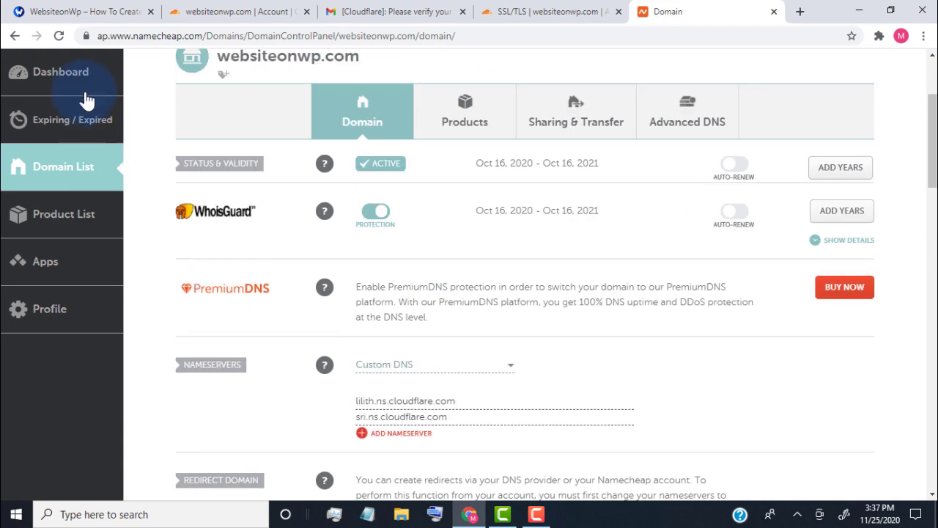
click(84, 82)
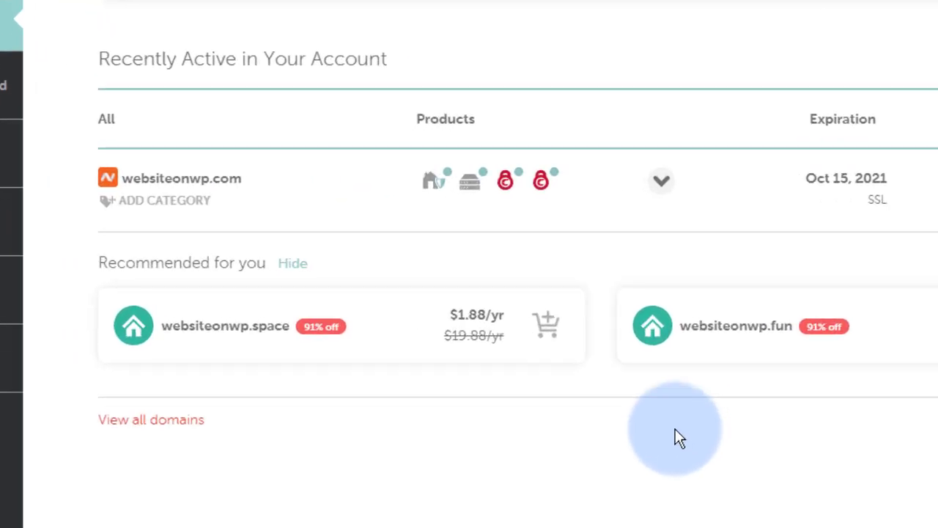
mouse_move(474, 189)
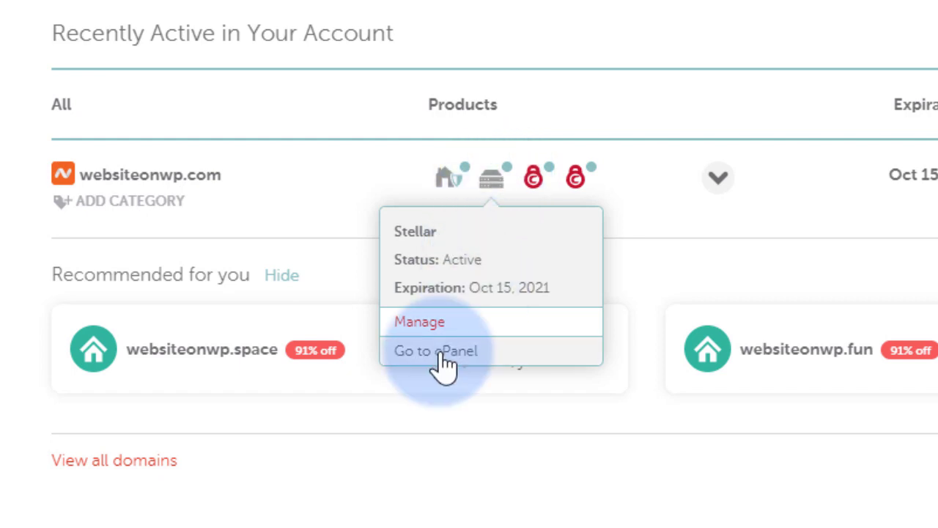
click(489, 365)
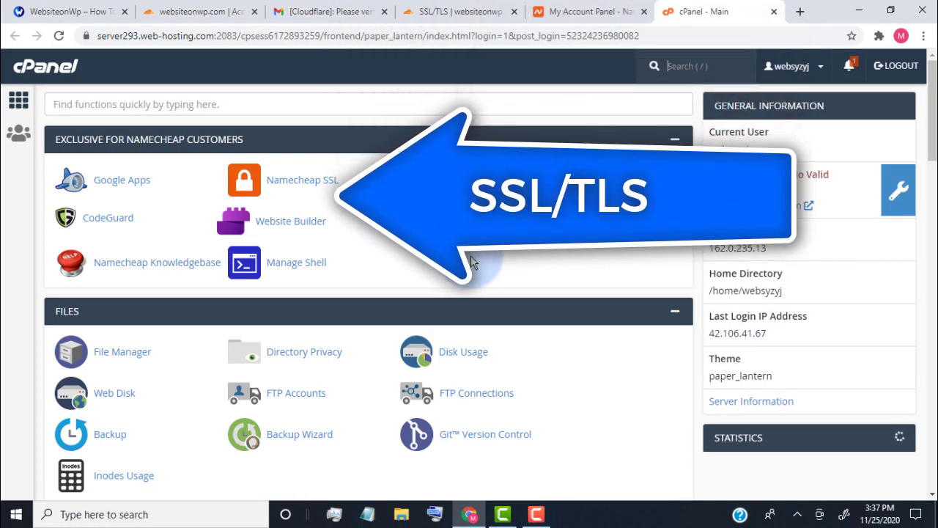
Step: Open the SSL site installation form in cPanel's SSL/TLS manager and select websiteonwp.com as the domain
scroll(473, 258, down, 4)
scroll(472, 262, down, 12)
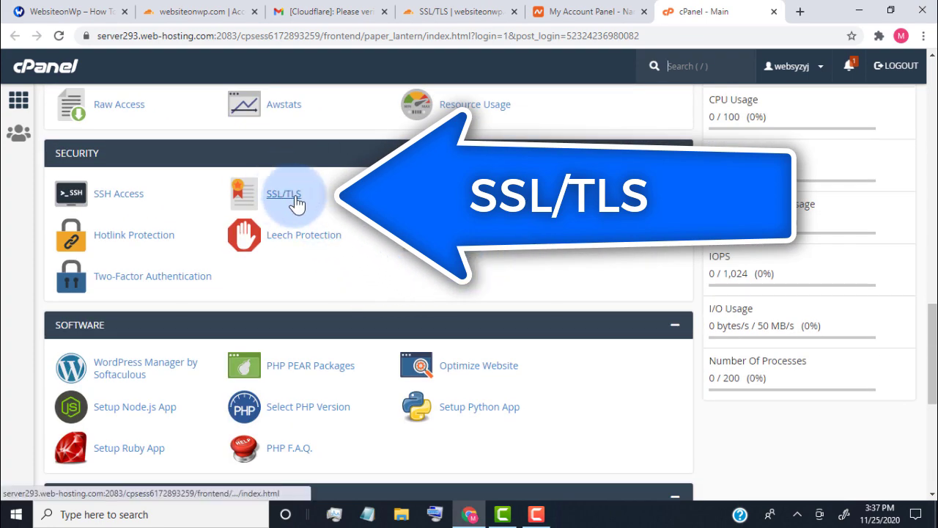
click(284, 195)
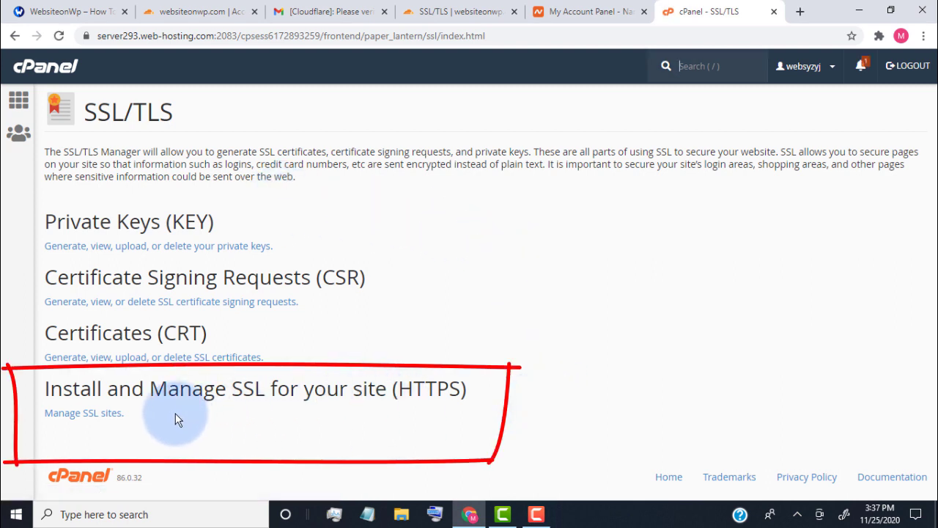
click(100, 424)
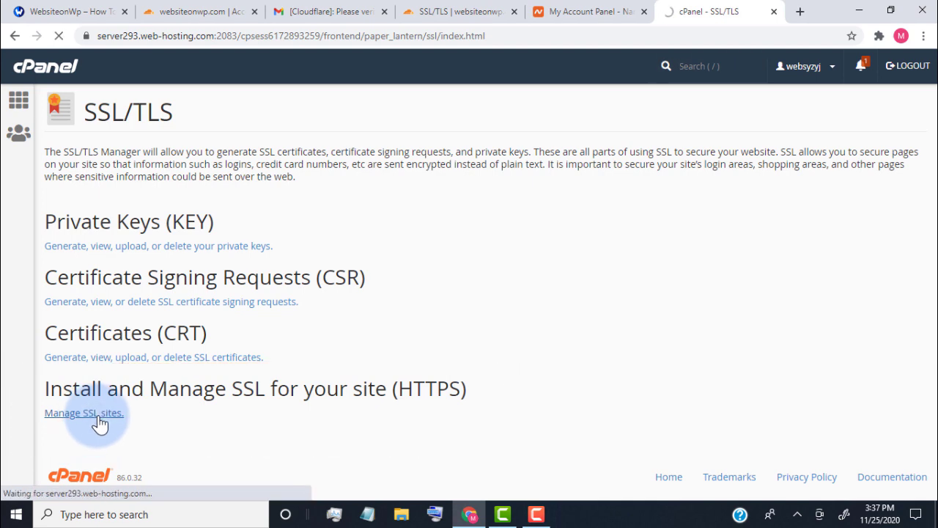
scroll(436, 340, down, 1)
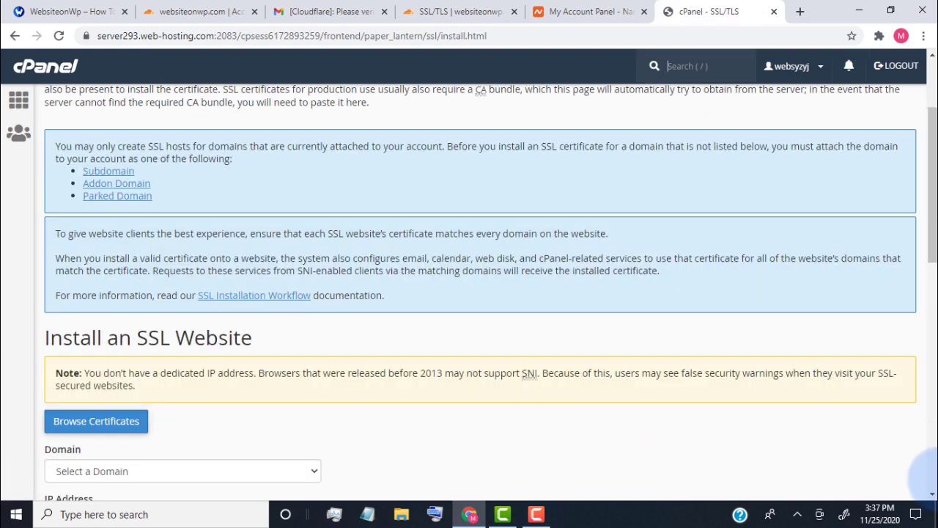
scroll(925, 484, down, 4)
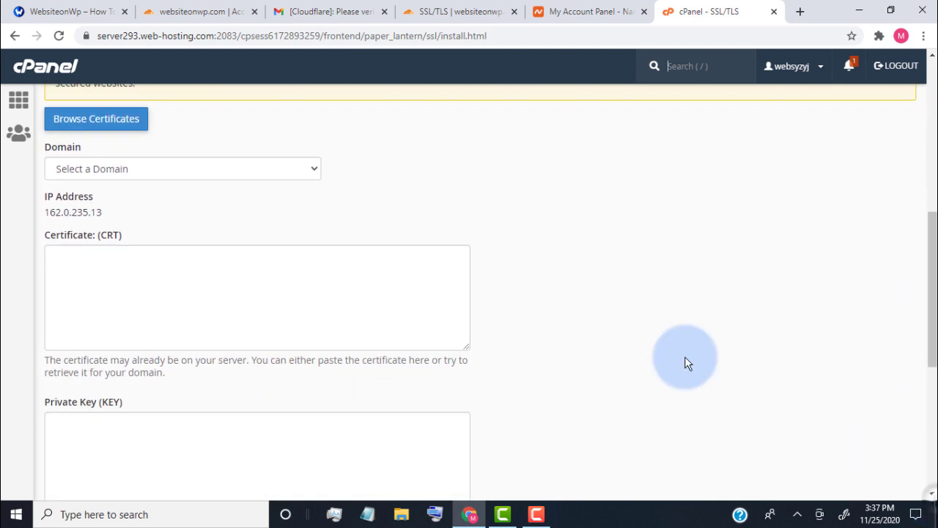
click(314, 173)
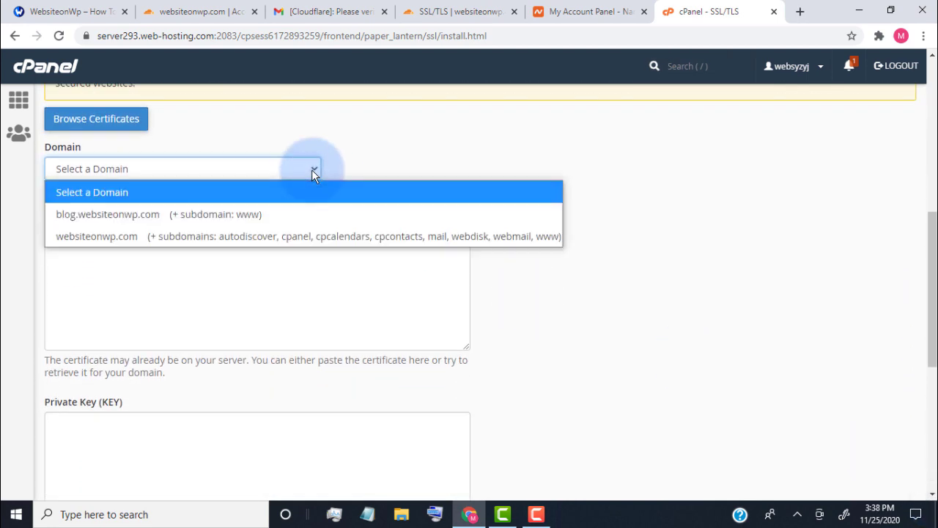
click(99, 237)
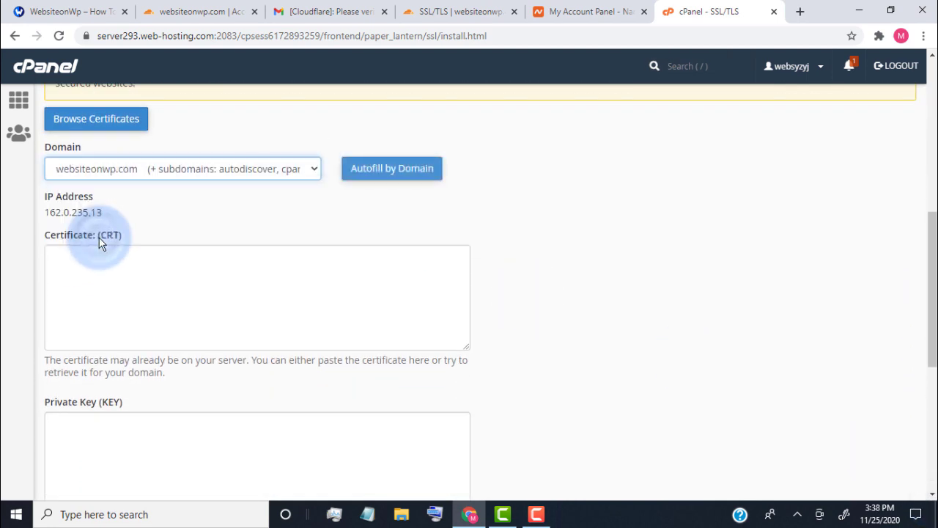
Step: Copy the full origin certificate text from Cloudflare and paste it into cPanel as the Certificate (CRT)
click(414, 11)
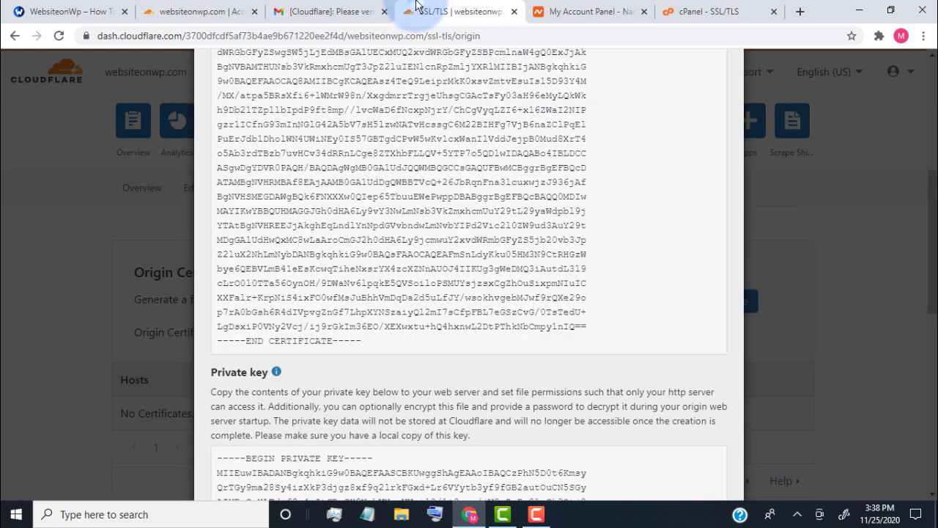
scroll(394, 194, up, 3)
drag(217, 107, 370, 474)
right_click(361, 416)
click(386, 423)
click(704, 12)
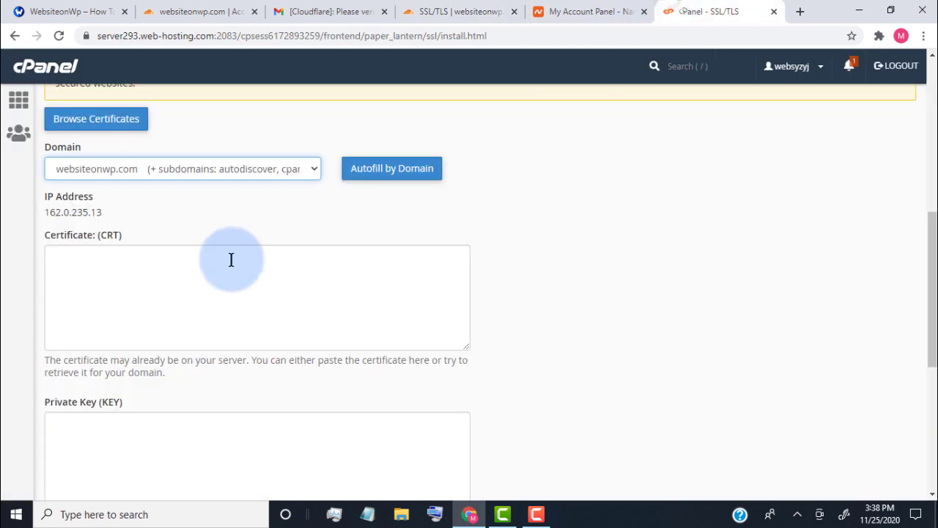
click(53, 257)
right_click(53, 258)
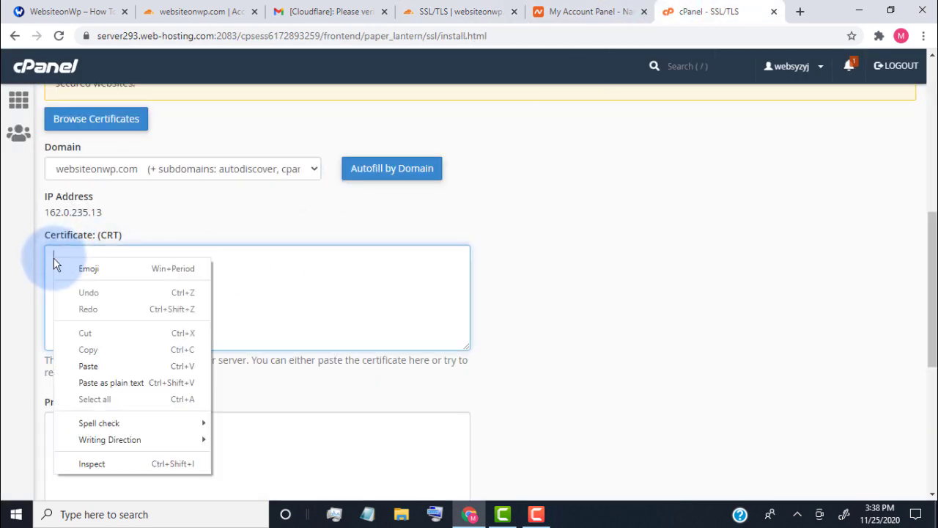
click(103, 366)
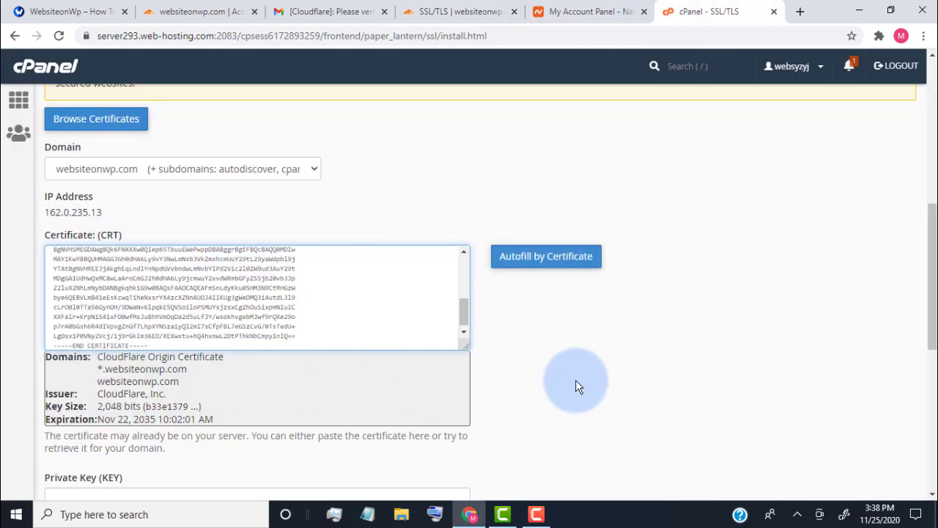
Step: Copy the full private key text, from its BEGIN to END PRIVATE KEY lines, from the origin certificate page in Cloudflare
scroll(549, 391, down, 2)
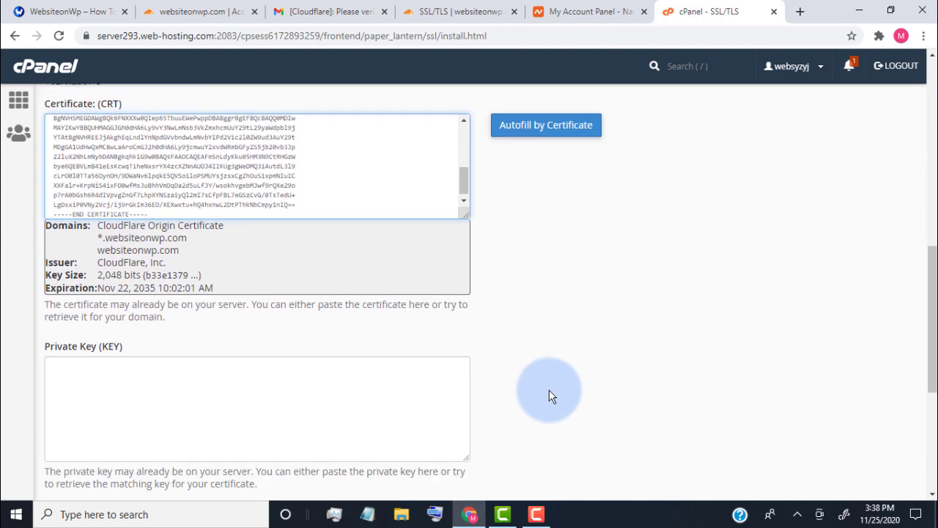
click(469, 6)
scroll(530, 263, down, 6)
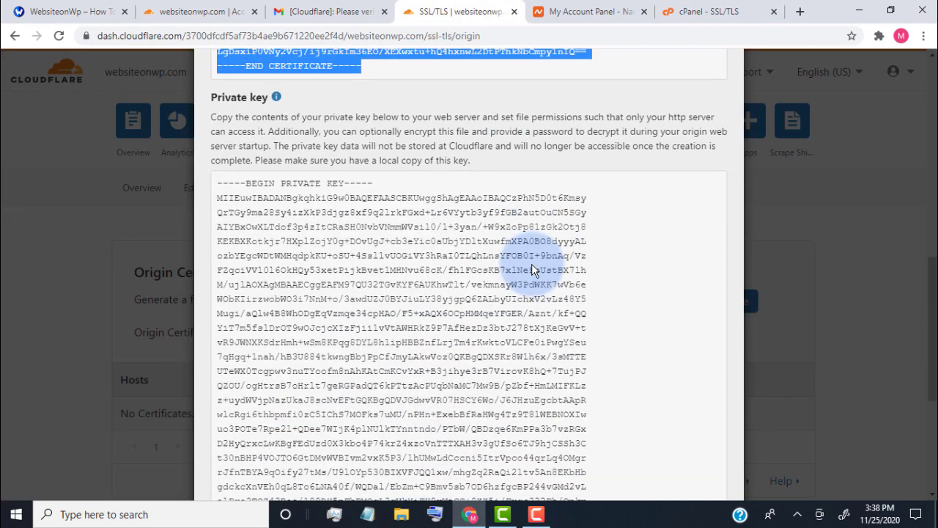
scroll(531, 263, down, 3)
scroll(469, 224, up, 3)
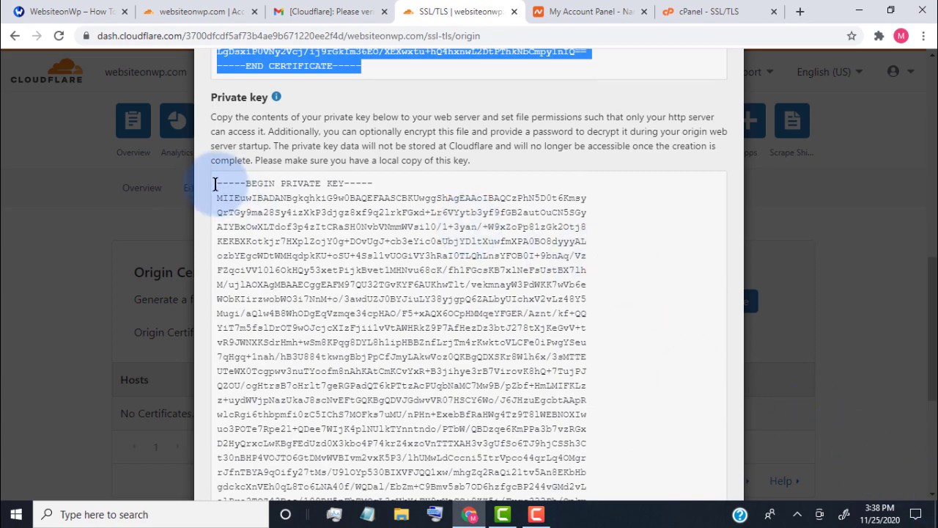
drag(217, 183, 343, 466)
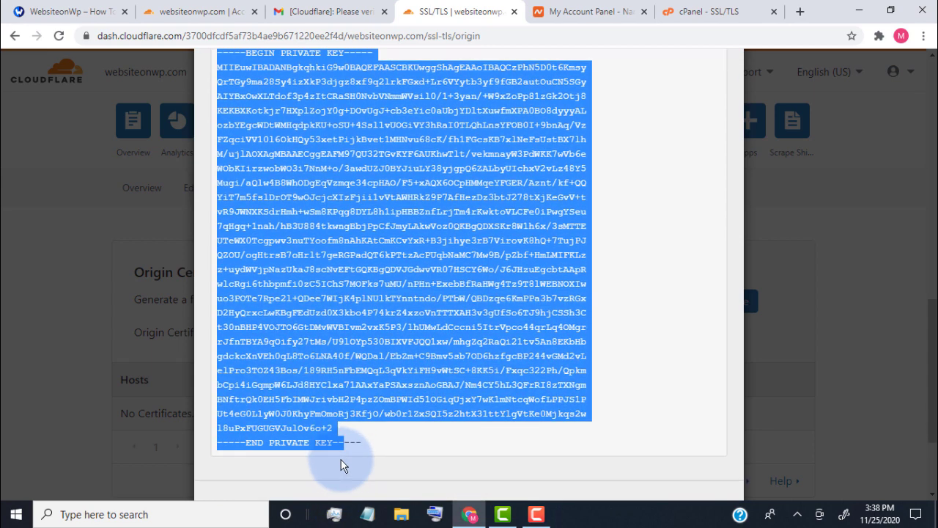
right_click(349, 334)
click(370, 344)
Step: Return to cPanel's SSL installation form and paste the copied private key as the Private Key (KEY)
click(593, 6)
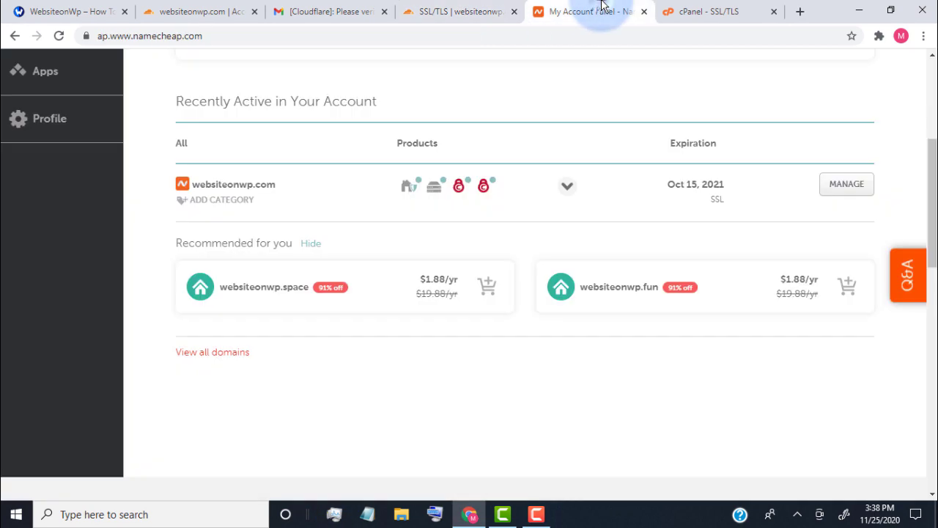
click(669, 11)
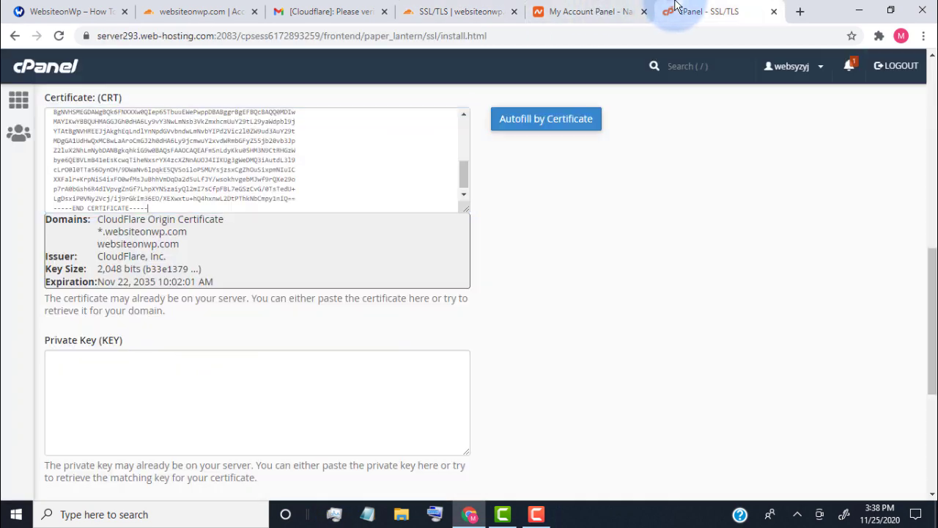
click(55, 358)
right_click(55, 357)
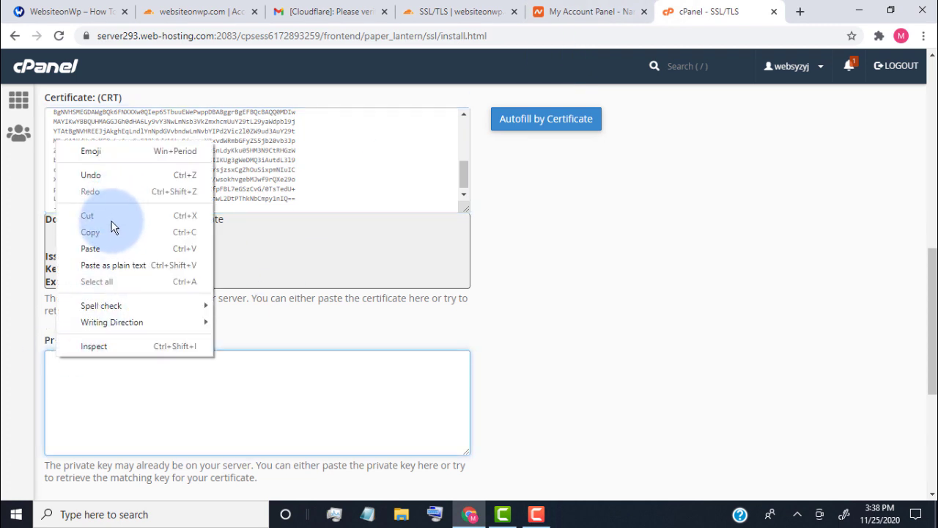
click(107, 246)
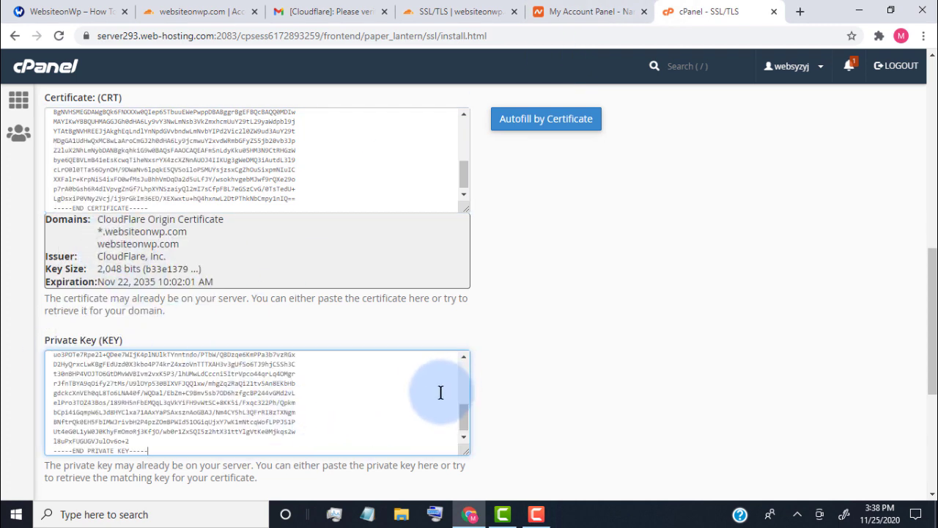
Step: Install the certificate for websiteonwp.com with no CA bundle and check the list of installed SSL websites
scroll(506, 425, down, 4)
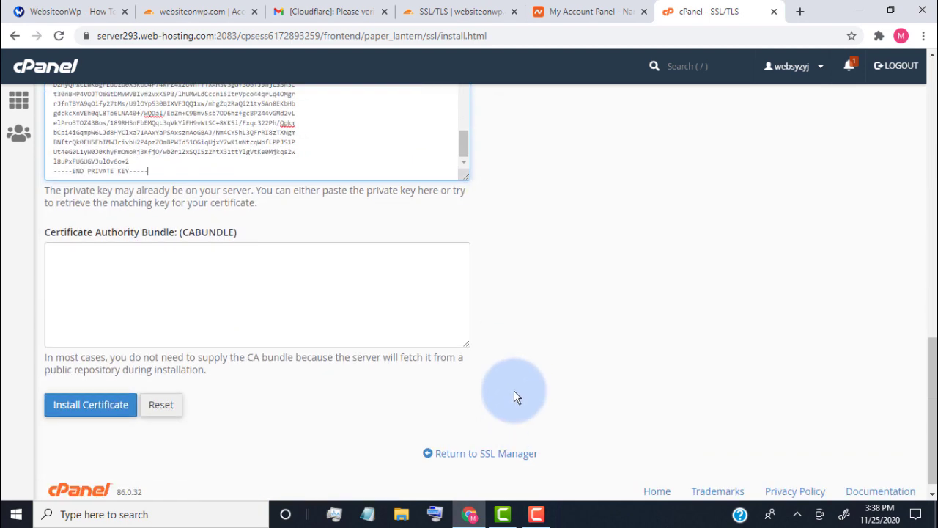
click(90, 409)
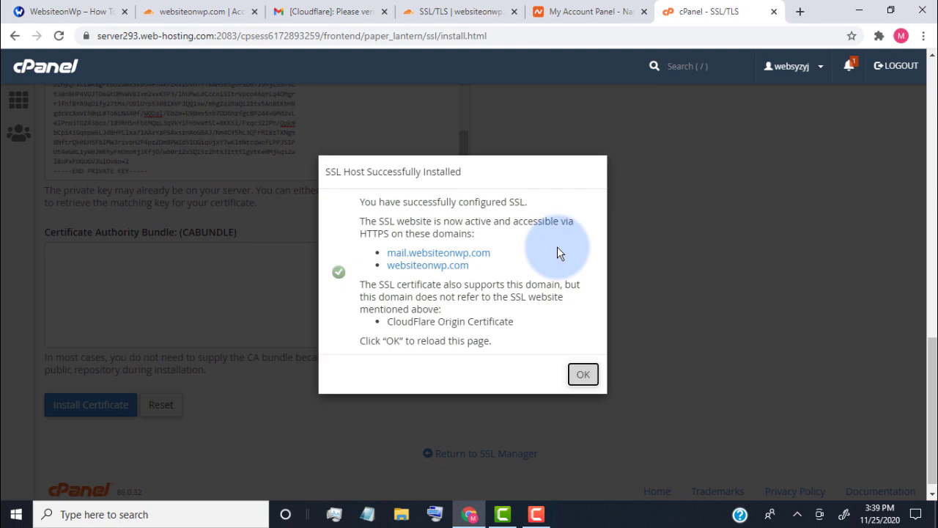
click(590, 378)
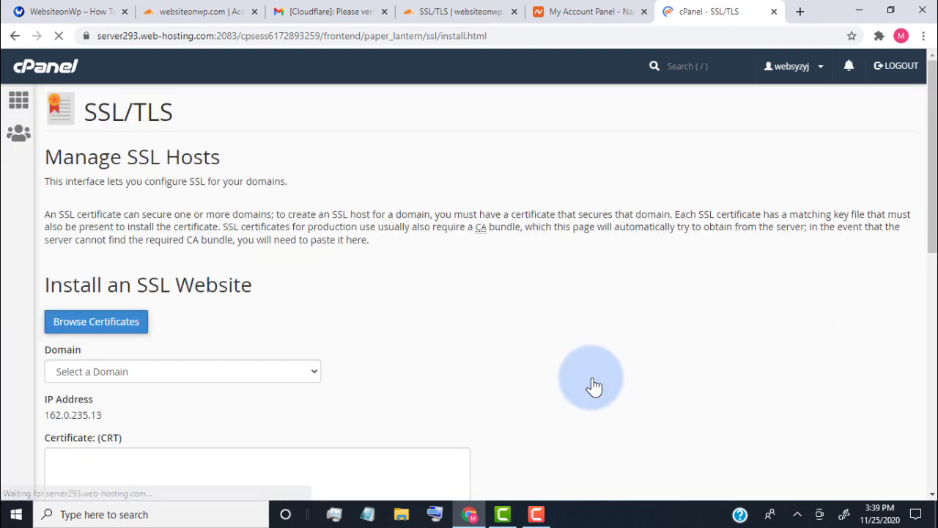
scroll(519, 327, down, 4)
scroll(519, 327, down, 1)
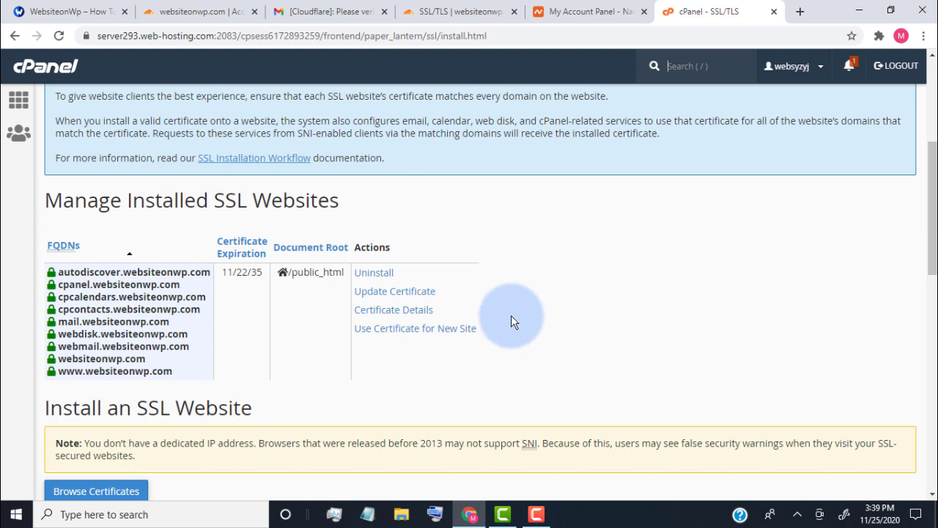
Step: Switch to the WordPress admin dashboard and search the new plugins for "ssl"
click(80, 11)
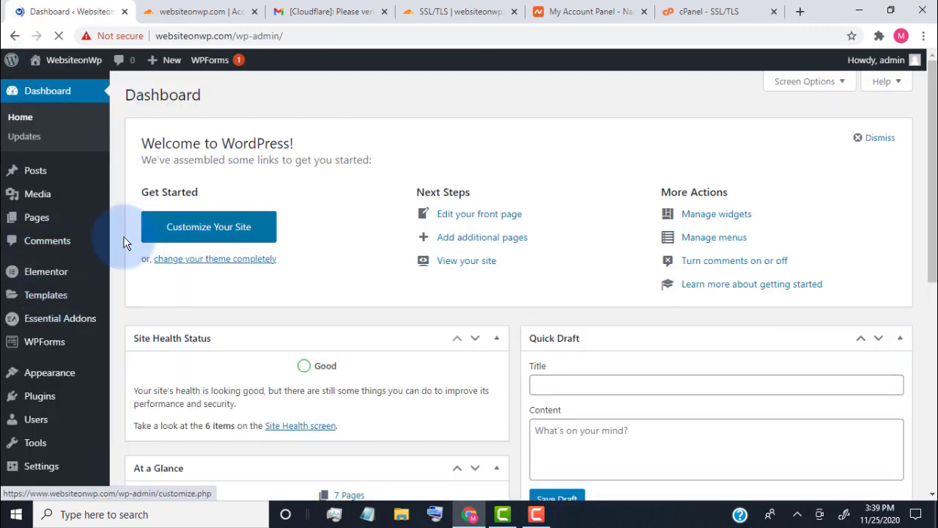
scroll(40, 381, down, 2)
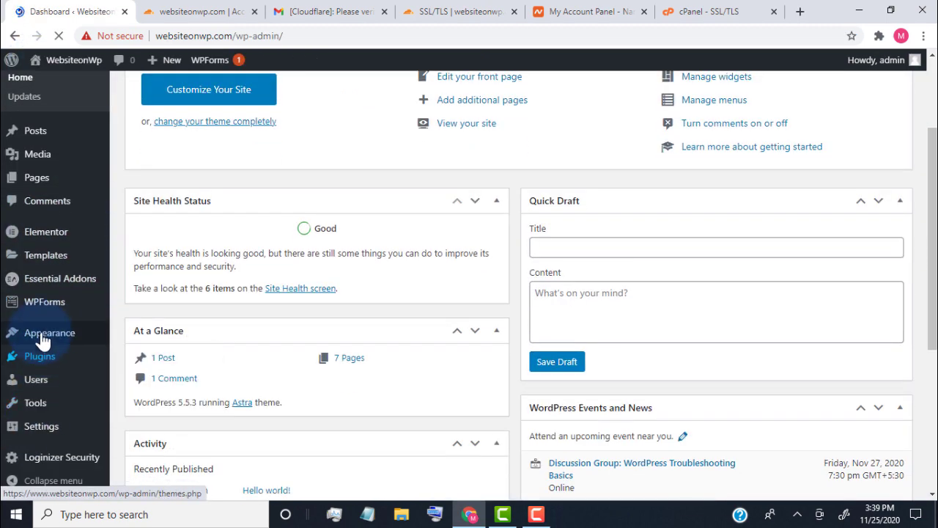
mouse_move(34, 383)
mouse_move(37, 358)
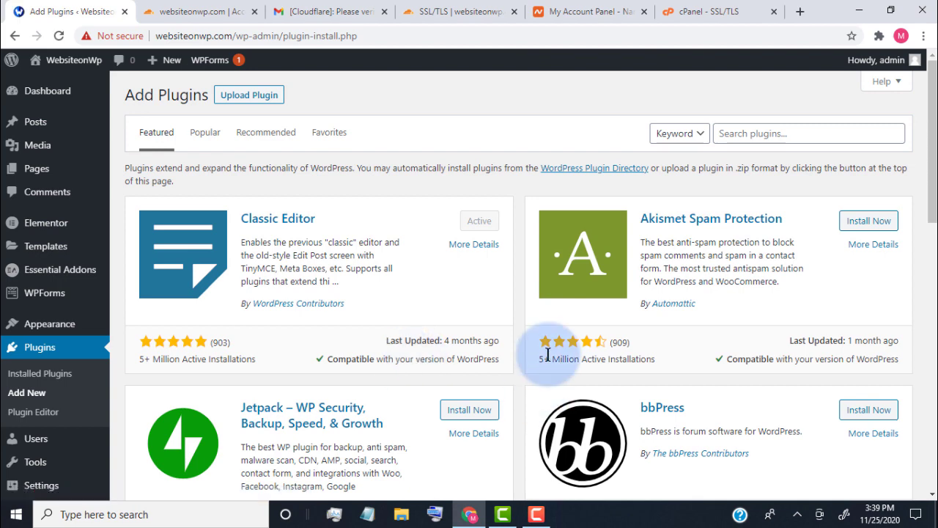
click(750, 138)
text(ssl)
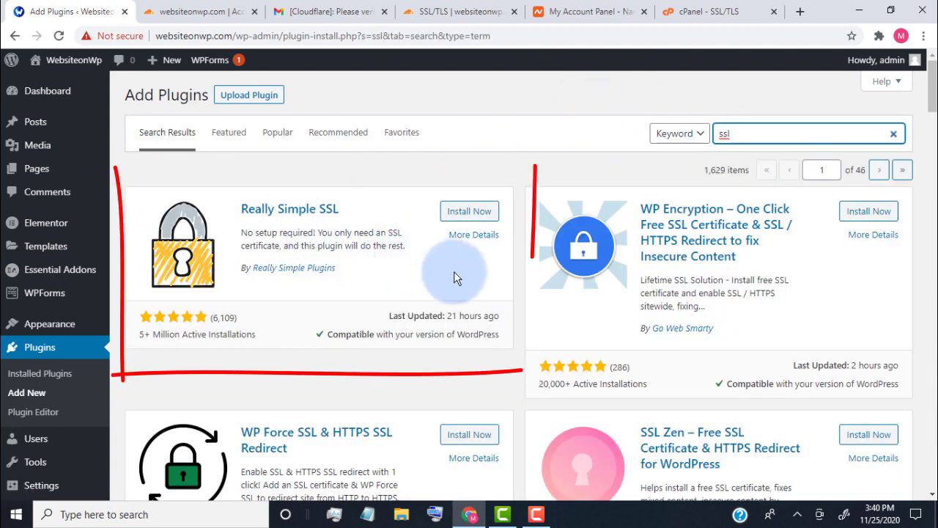
Step: Install and activate the Really Simple SSL plugin, and confirm activating SSL for the site
click(487, 215)
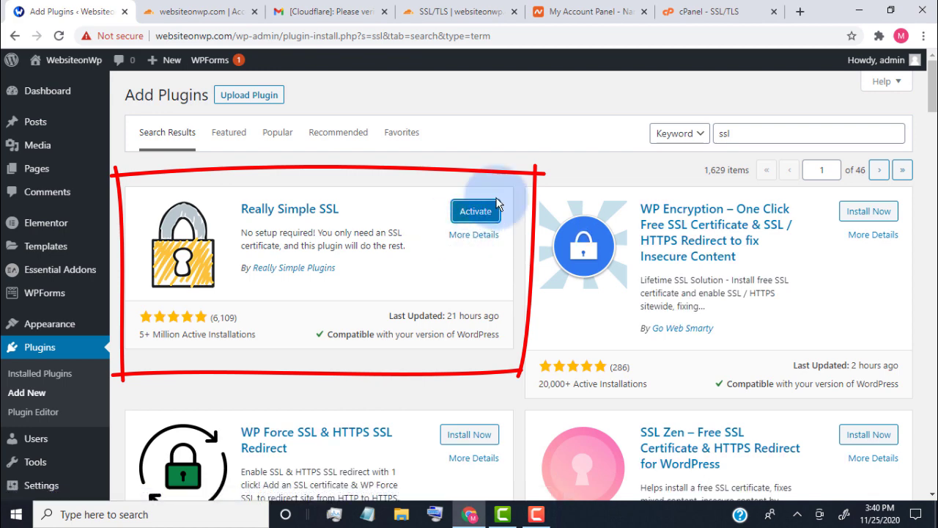
click(489, 219)
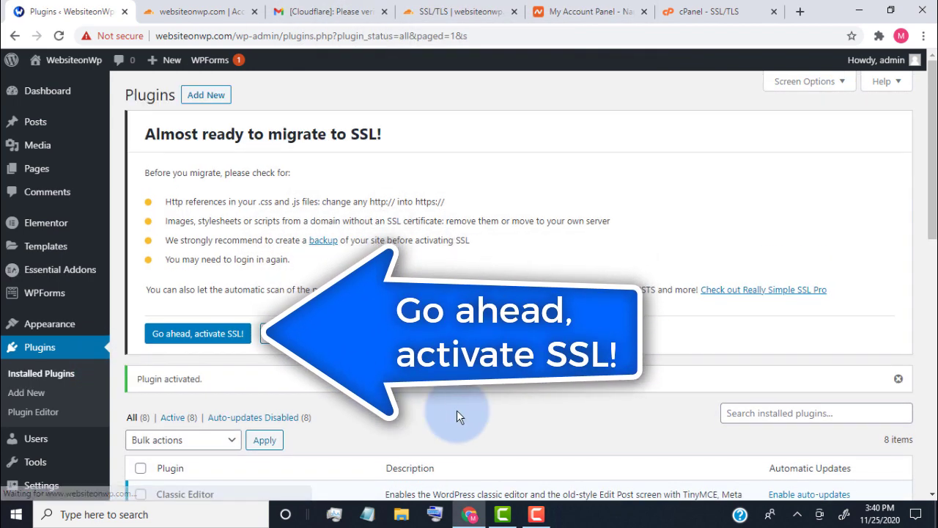
click(212, 336)
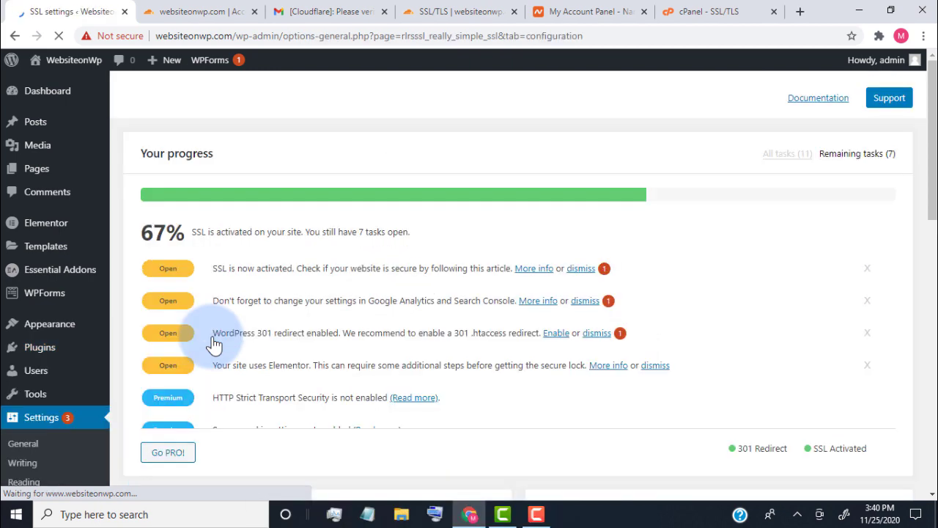
Step: Enable the 301 .htaccess redirect in the Really Simple SSL settings and save them
scroll(337, 333, down, 2)
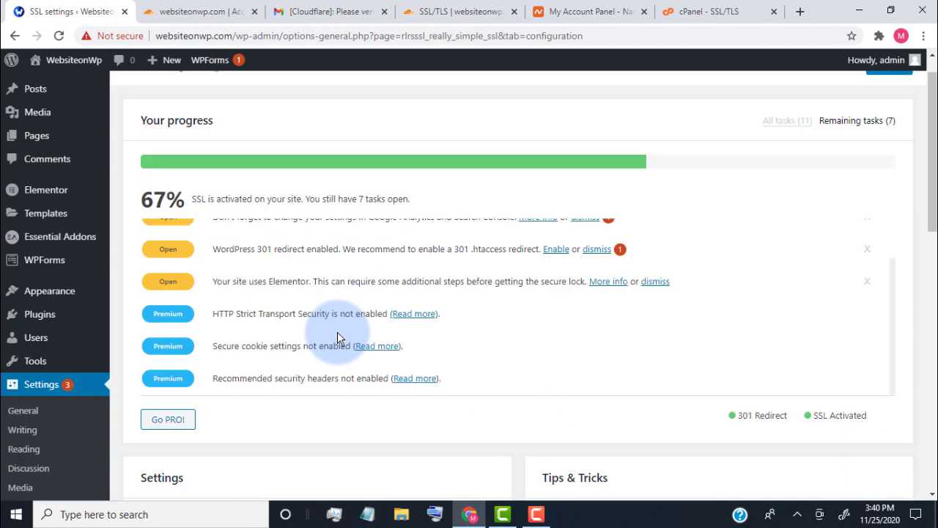
scroll(337, 336, down, 2)
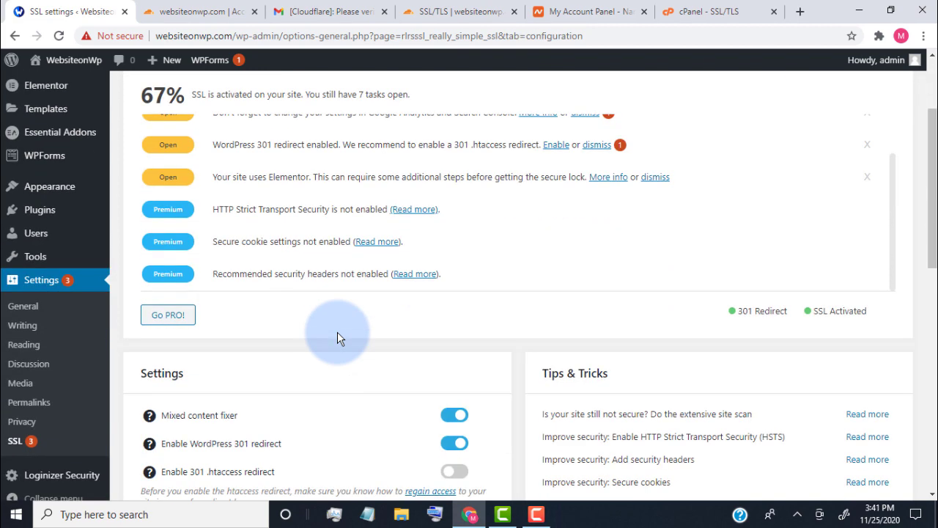
scroll(338, 338, down, 2)
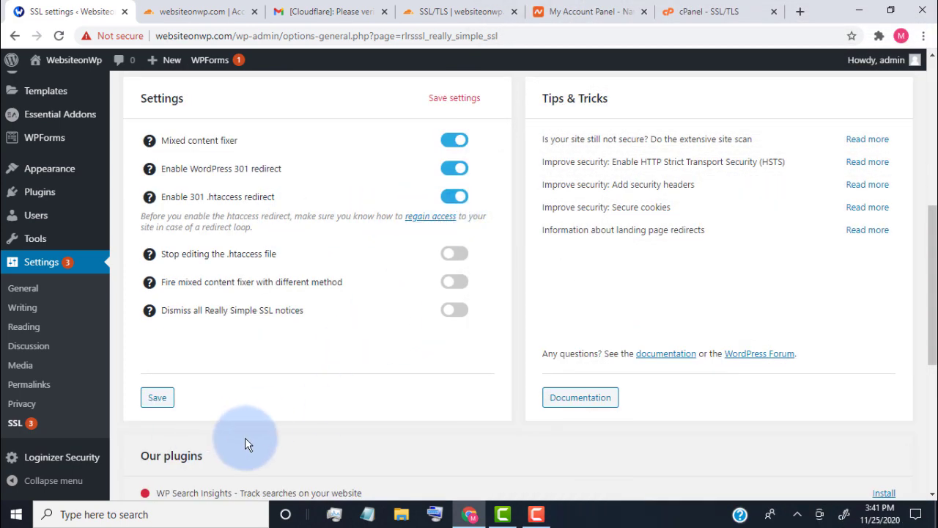
click(158, 398)
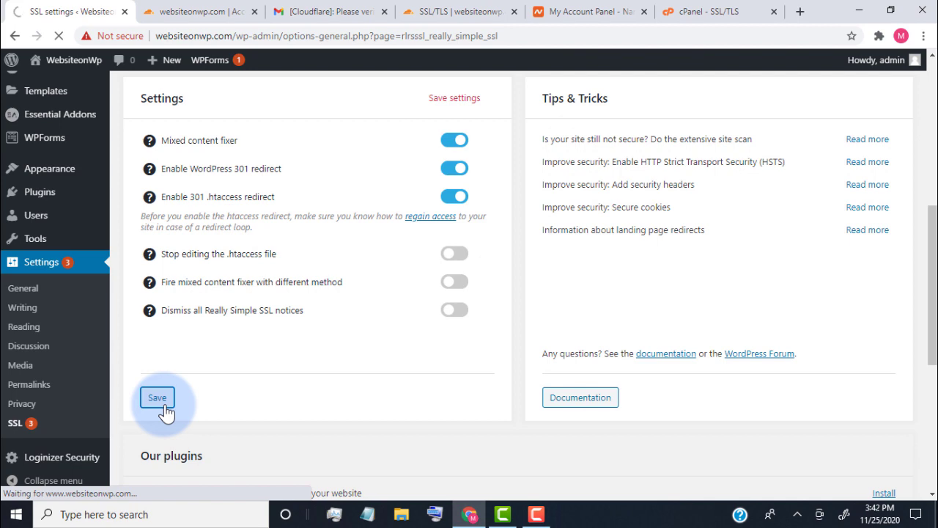
Step: Dismiss the open Really Simple SSL tasks about SSL activation, Google Analytics and Search Console, and Elementor
scroll(344, 322, down, 8)
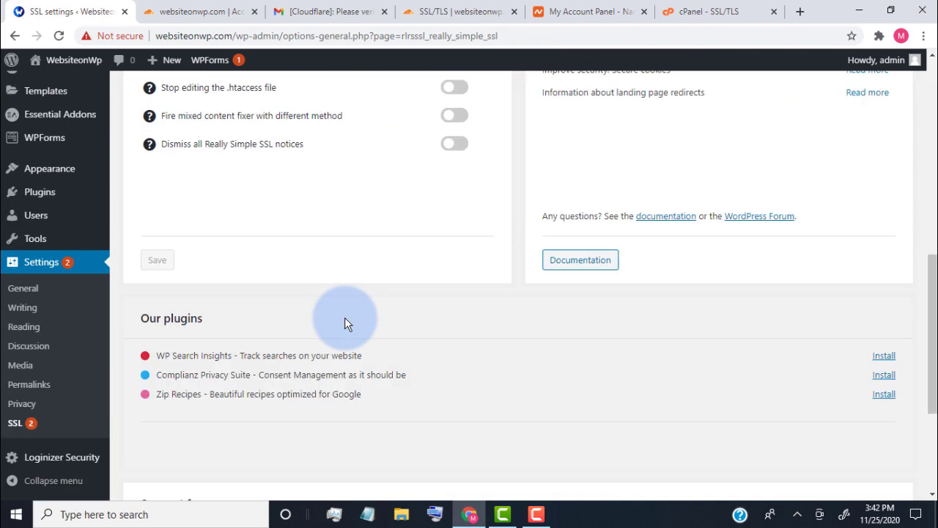
scroll(347, 324, up, 10)
click(581, 269)
click(608, 269)
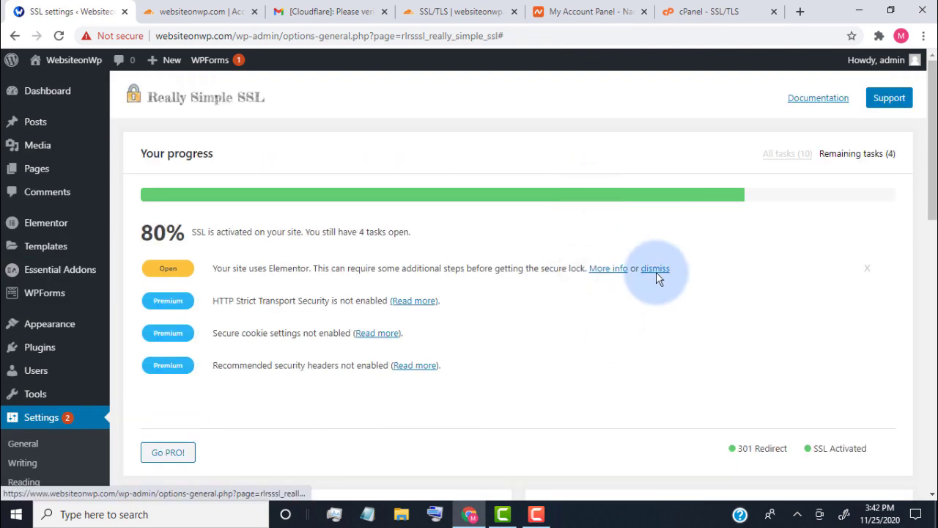
click(655, 269)
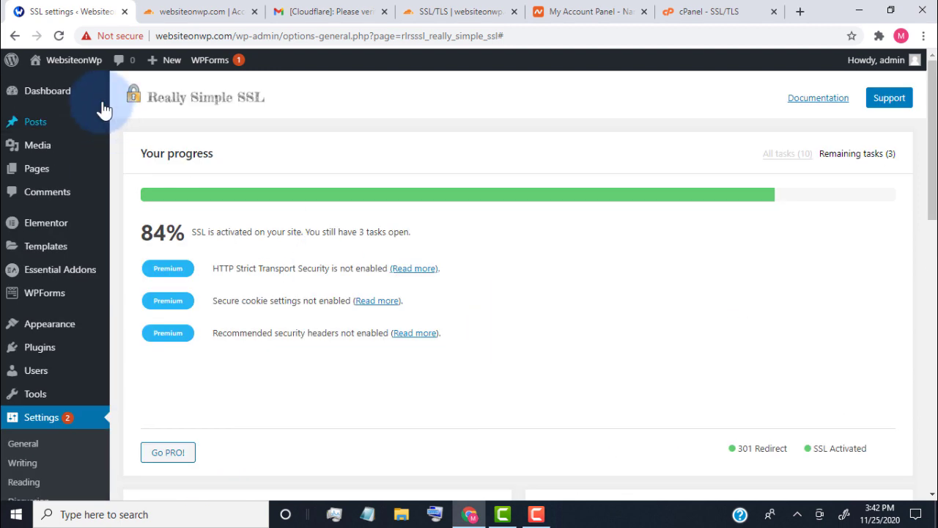
Step: Reload the site and examine the connection security and certificate information for websiteonwp.com
click(59, 36)
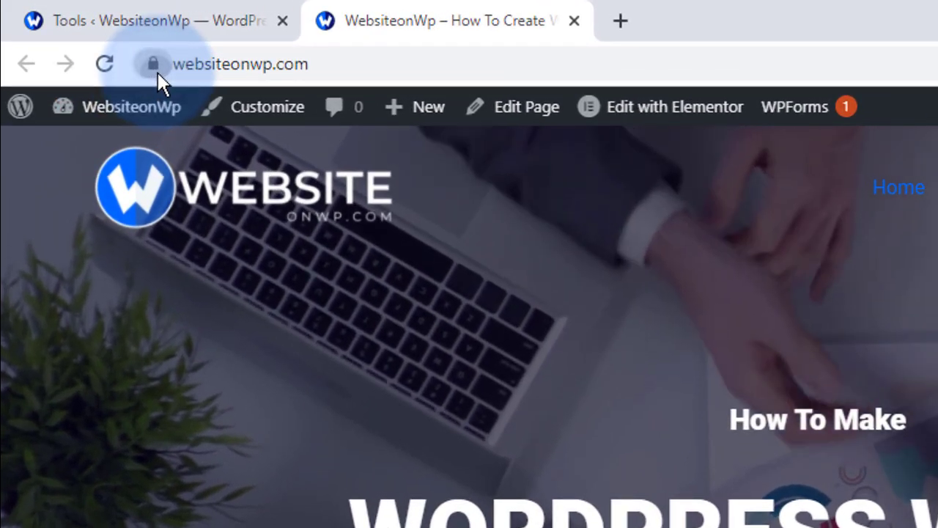
click(153, 65)
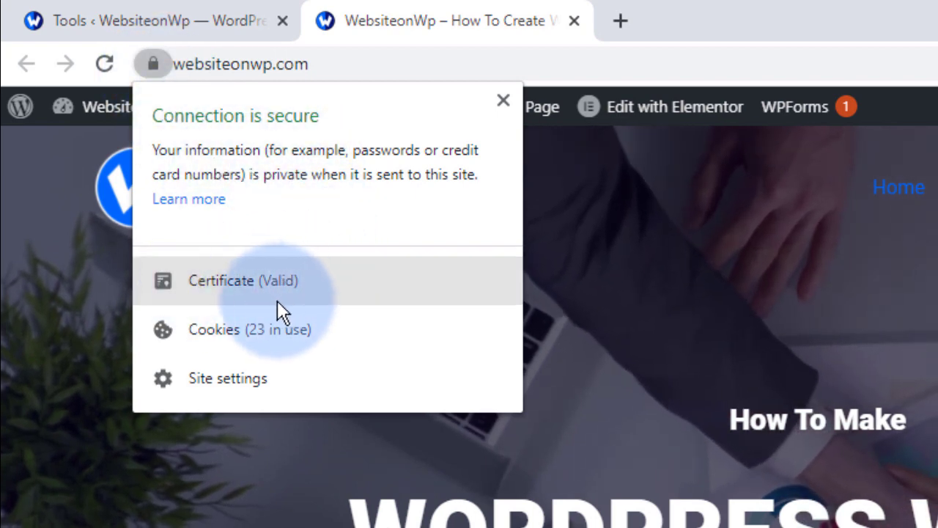
click(319, 284)
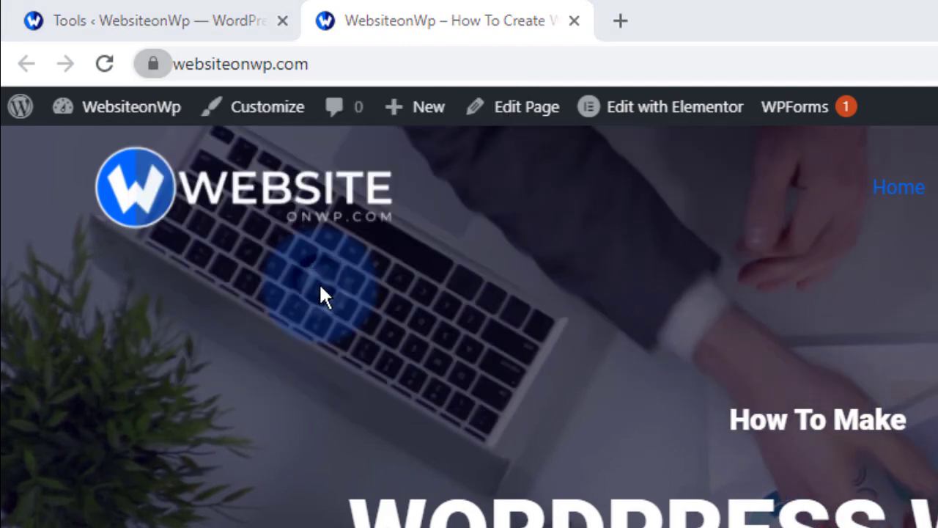